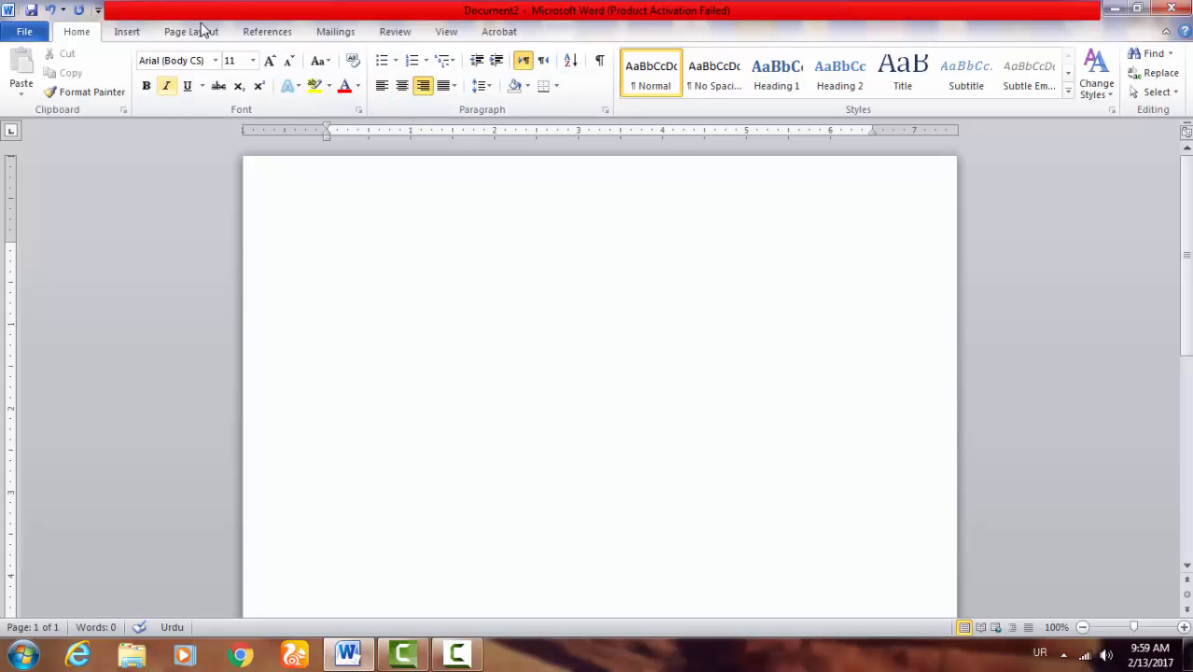
# Step: Set the font size to 18 and write the heading 'نوٹس' on the first line
pyautogui.click(252, 61)
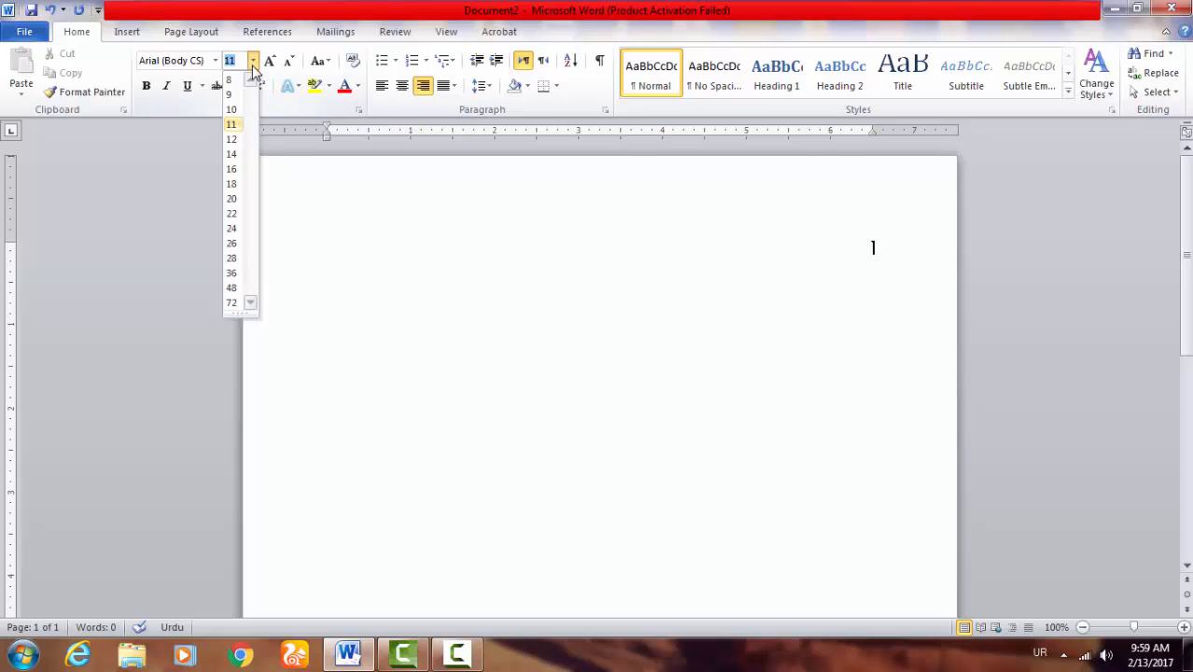
pyautogui.click(233, 184)
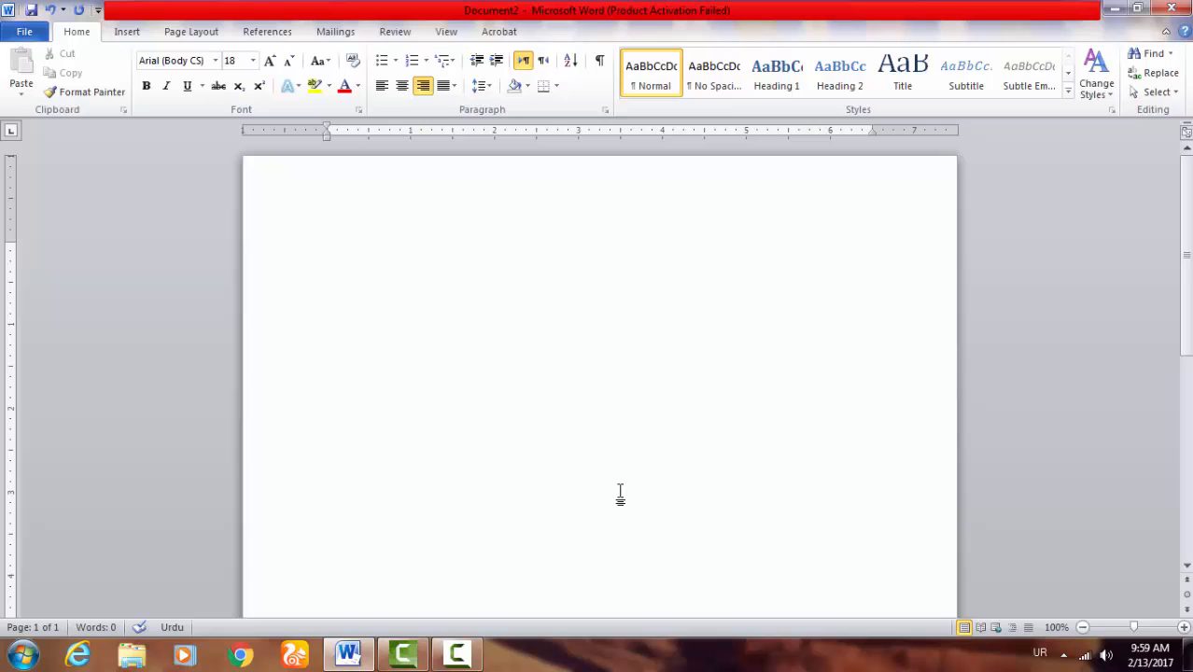
pyautogui.write('نوٹص')
pyautogui.press('BackSpace')
pyautogui.write('س')
pyautogui.press('Return')
# Step: Write 'ہم اردو میں کس طرح نوٹس ٹائپ کریں۔' on the line below the heading
pyautogui.write('ہم اردو میں کس طرح')
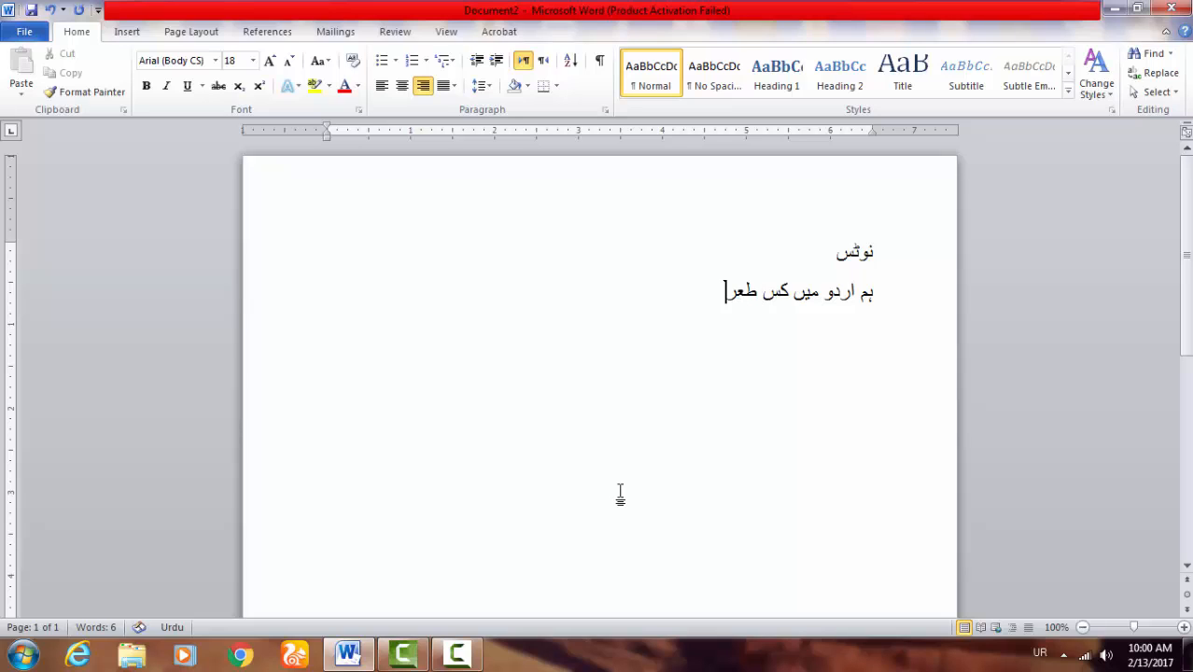
pyautogui.press('BackSpace')
pyautogui.write('ح نوت')
pyautogui.press('BackSpace')
pyautogui.write('ٹس')
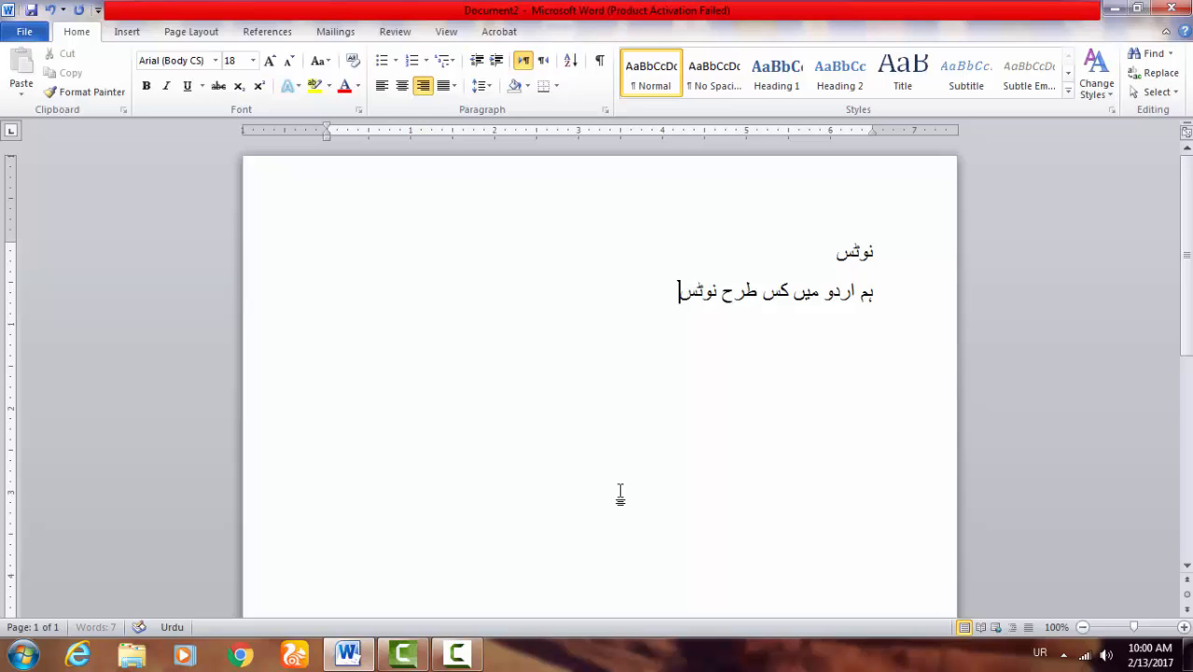
pyautogui.write(' ٹائپ کریں۔')
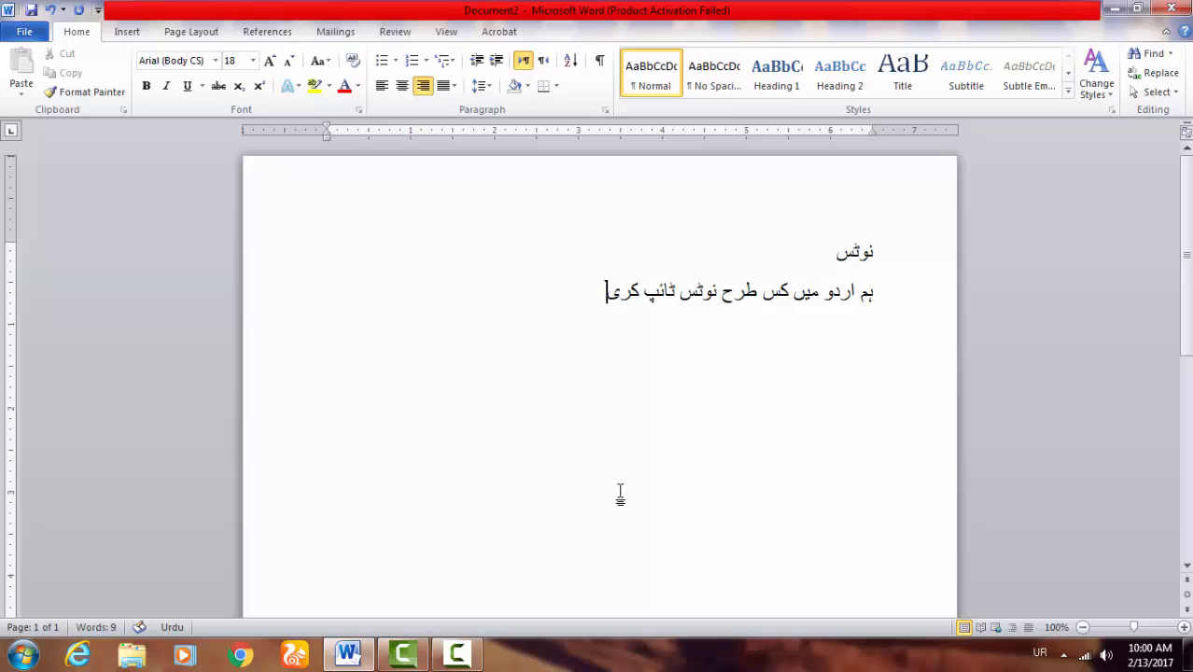
# Step: Add a third line reading 'تو شروع کرتے ہیں۔'
pyautogui.press('Return')
pyautogui.write('تو ')
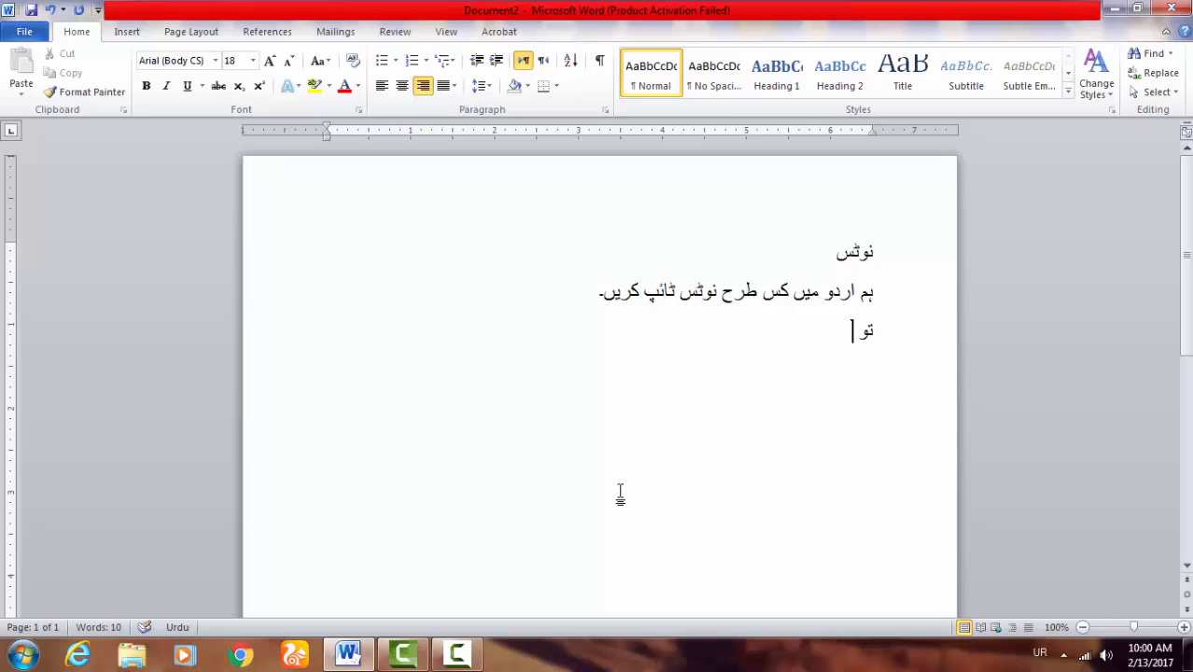
pyautogui.write('شروع کت')
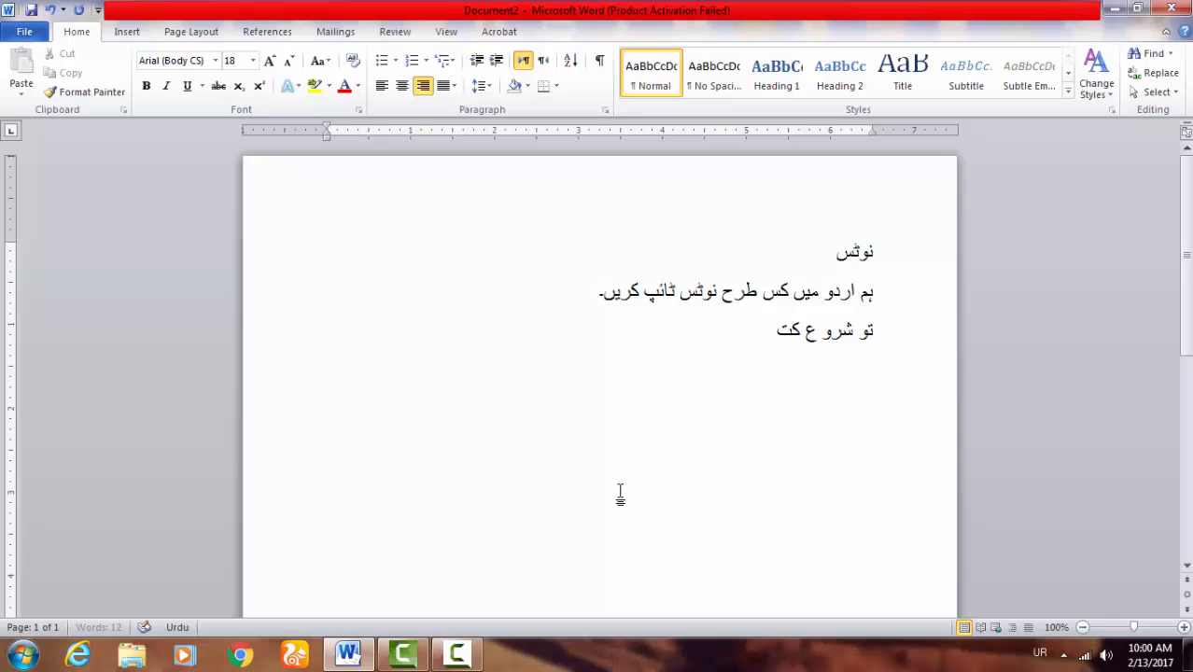
pyautogui.write('ر')
pyautogui.press('BackSpace')
pyautogui.press('BackSpace')
pyautogui.write('رتے ہیں۔')
# Step: Add a fourth line with the greeting 'اسلام علیکم'
pyautogui.press('Return')
pyautogui.write('آ')
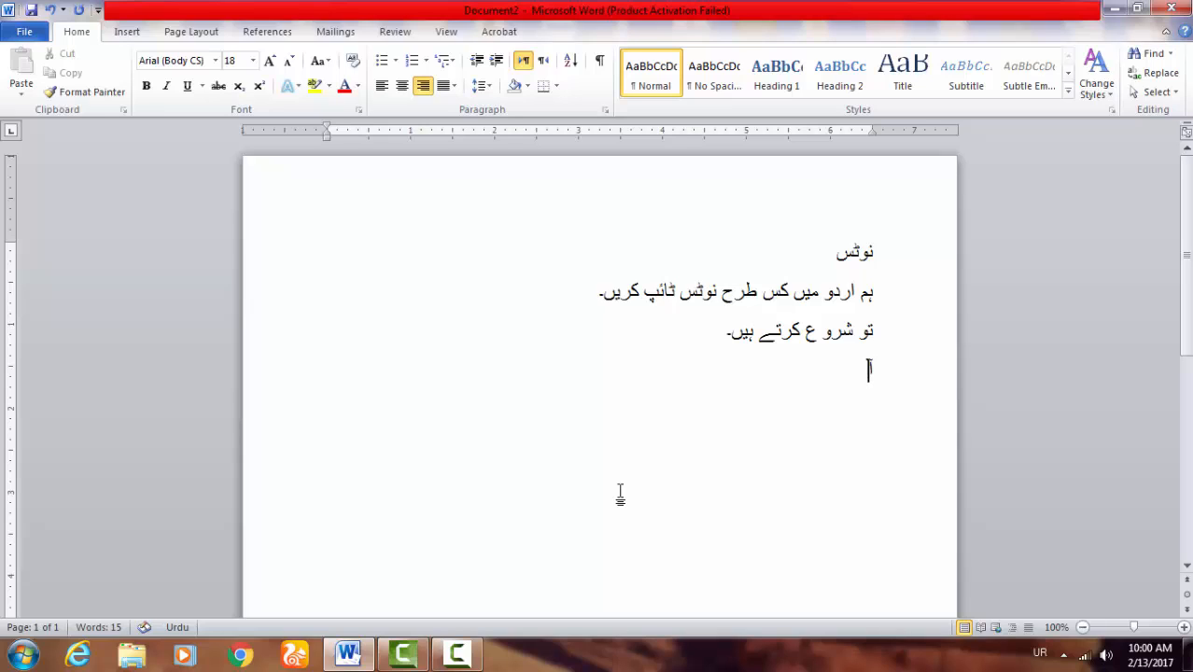
pyautogui.write('سم')
pyautogui.press('BackSpace')
pyautogui.press('BackSpace')
pyautogui.press('BackSpace')
pyautogui.write('اسلام عل')
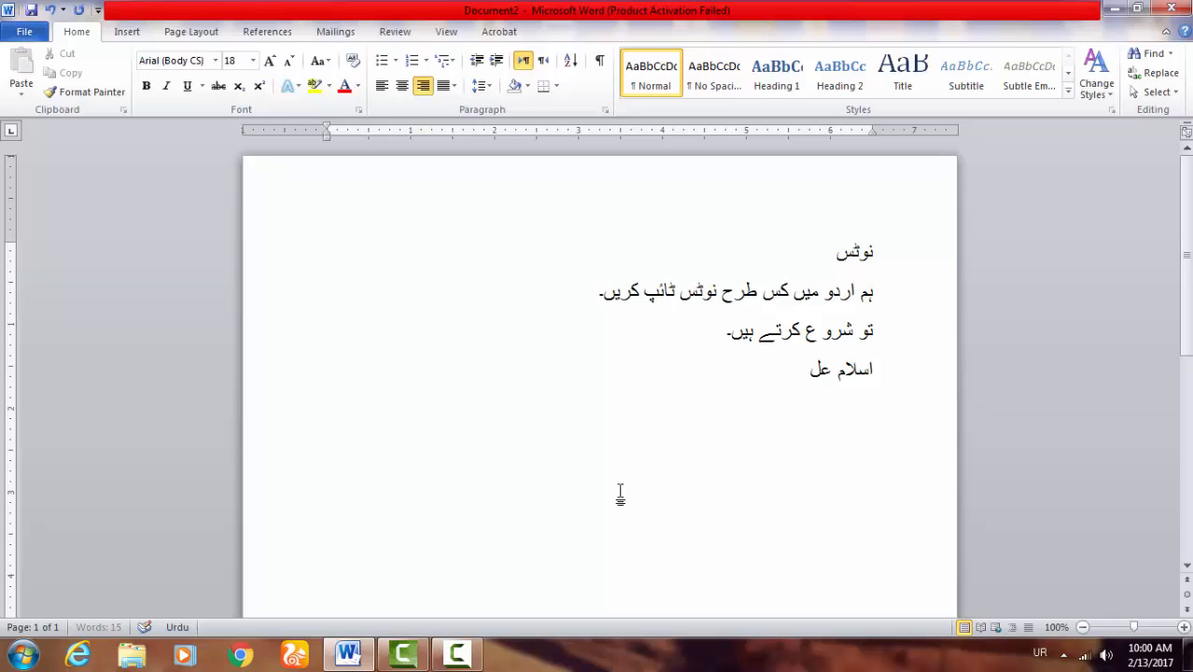
pyautogui.write('یکم')
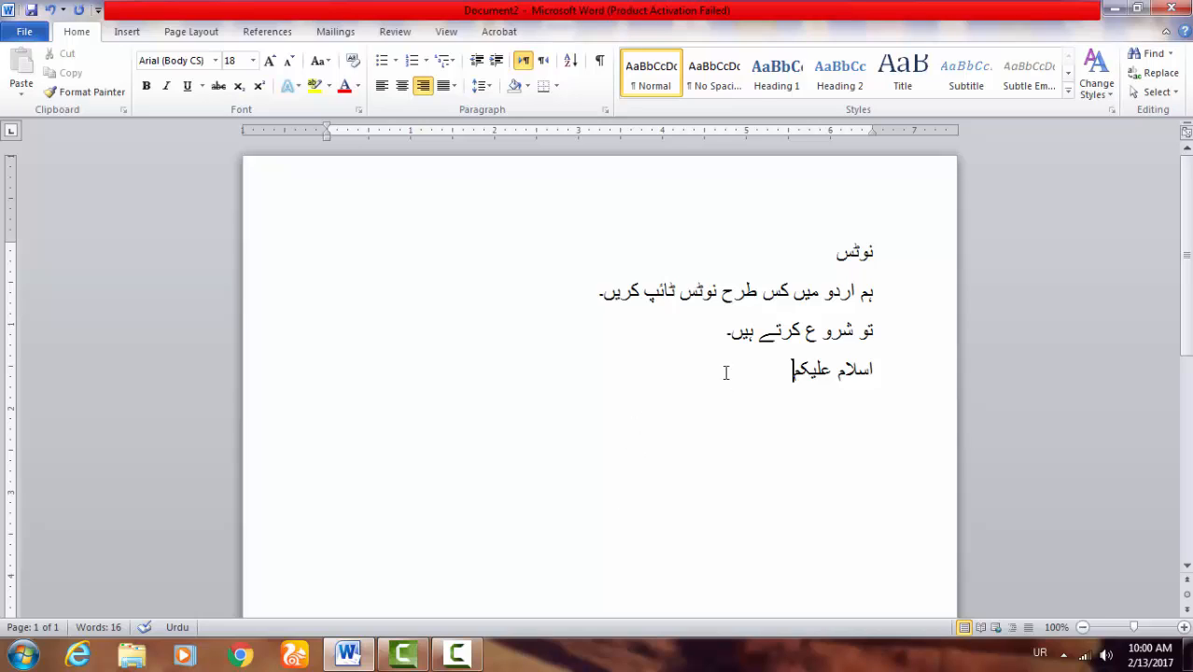
# Step: Delete all the text in the document and right-align the empty paragraph
pyautogui.hotkey('ctrl', 'a')
pyautogui.press('Delete')
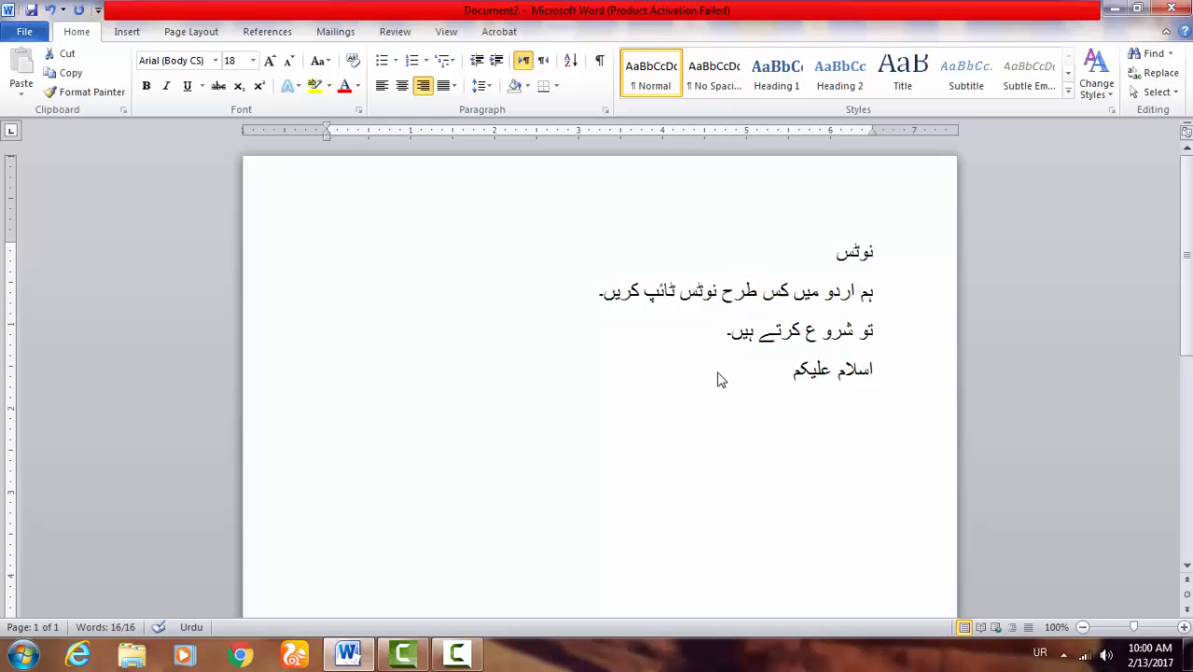
pyautogui.click(422, 89)
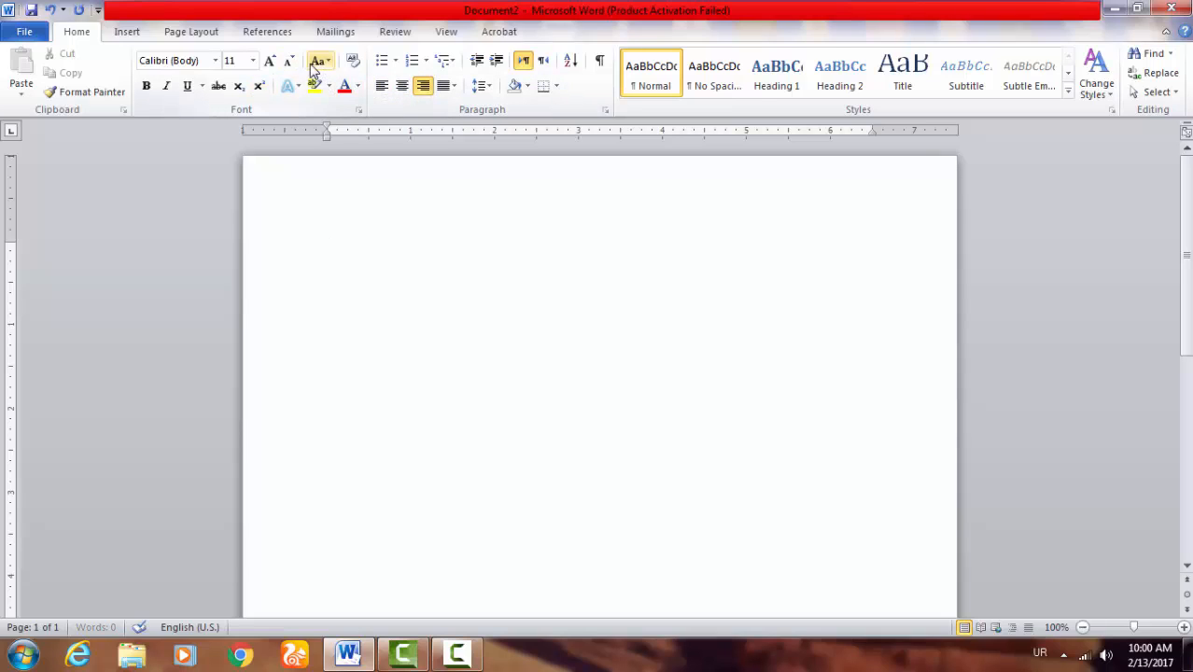
# Step: Increase the font size to 20, enter the heading 'نوٹس' and start a new line
pyautogui.click(270, 62)
pyautogui.click(270, 61)
pyautogui.click(270, 62)
pyautogui.click(270, 62)
pyautogui.click(270, 62)
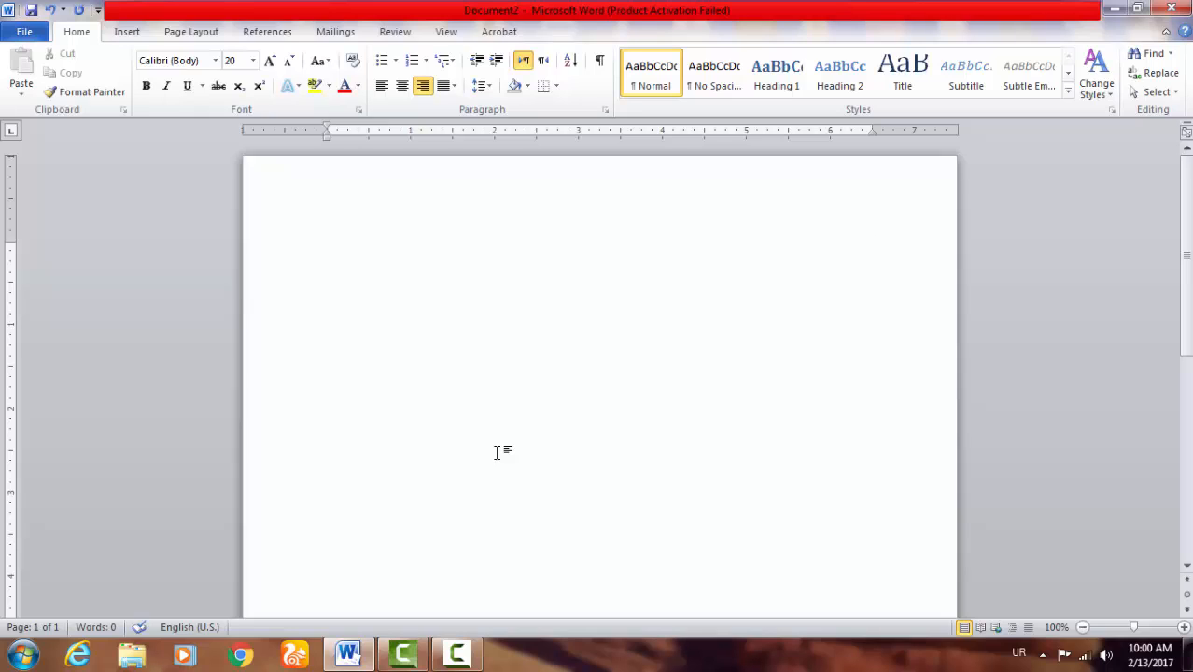
pyautogui.write('نوٹس')
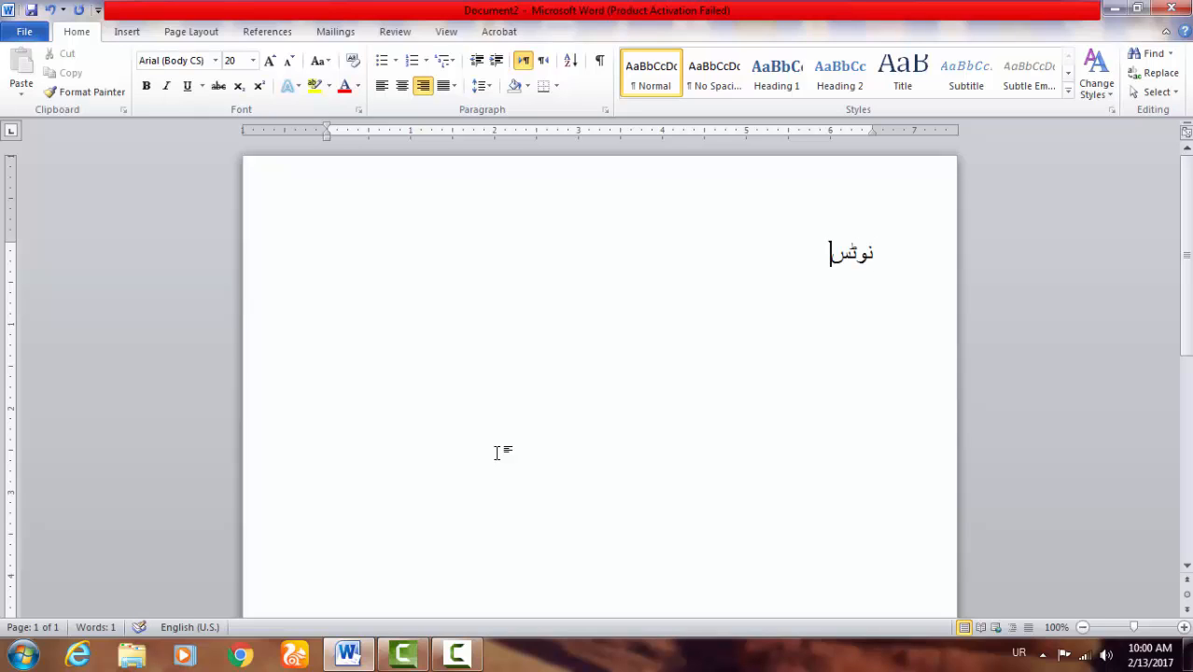
pyautogui.press('Return')
# Step: Begin the notice below the heading with 'تمام طلبا کو مطلع کیا جاتا ہے کہ چھٹی لینے کے لیے کم از کم'
pyautogui.write('ت')
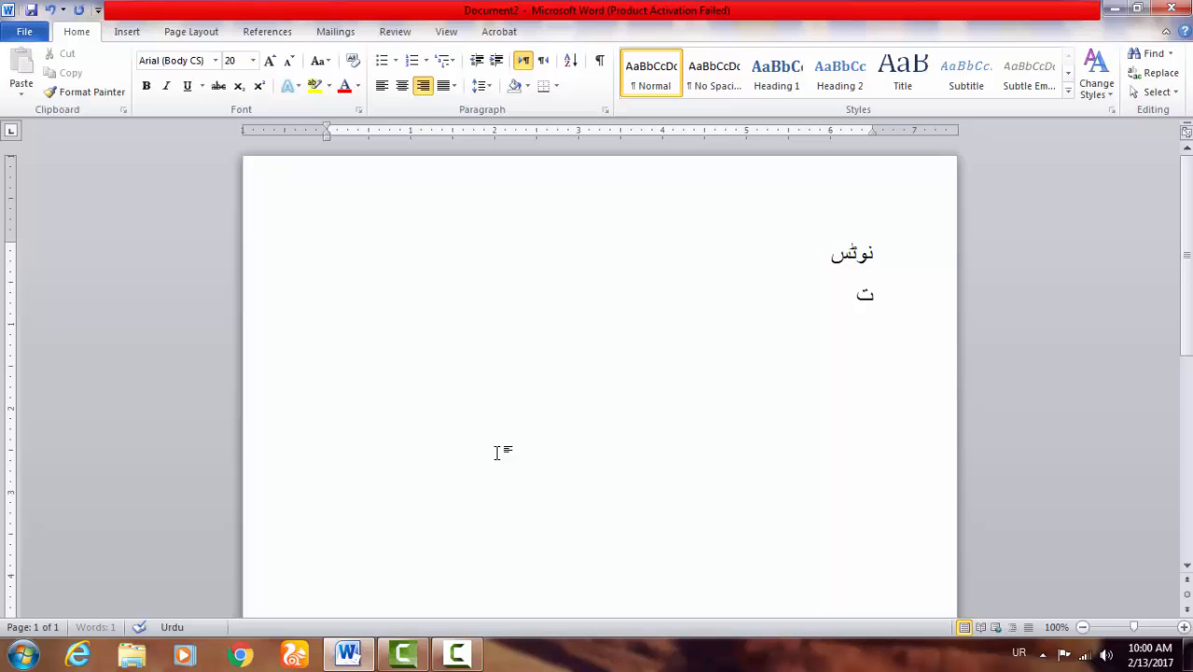
pyautogui.write('مام طلب')
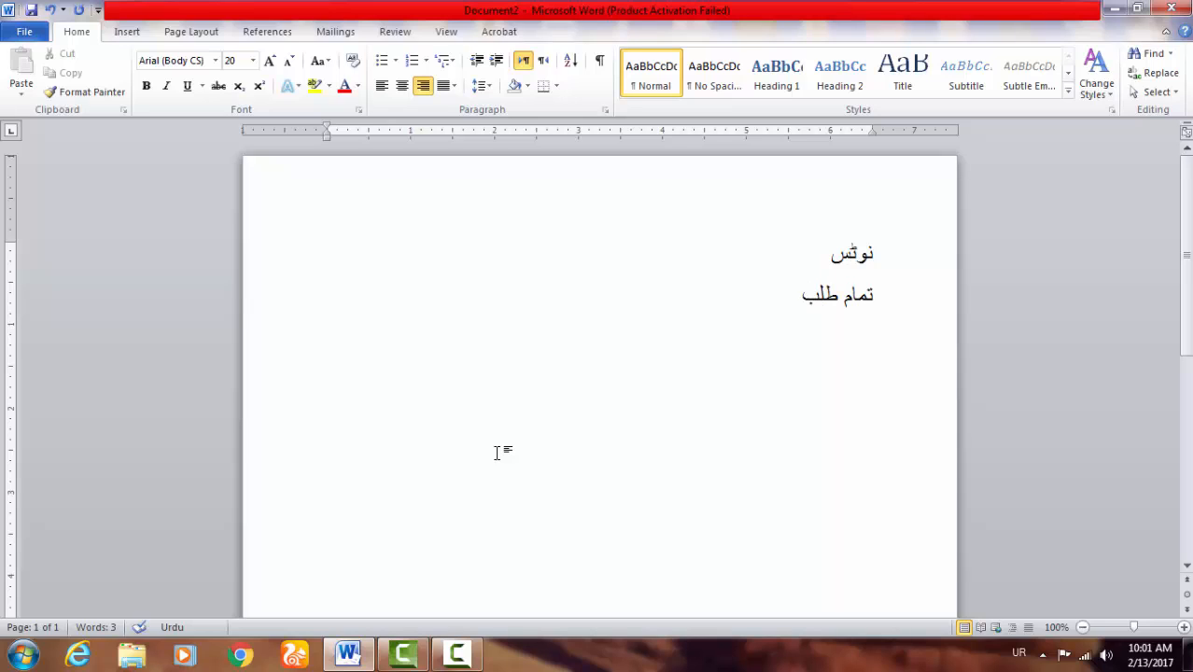
pyautogui.write('ا کو مطلع')
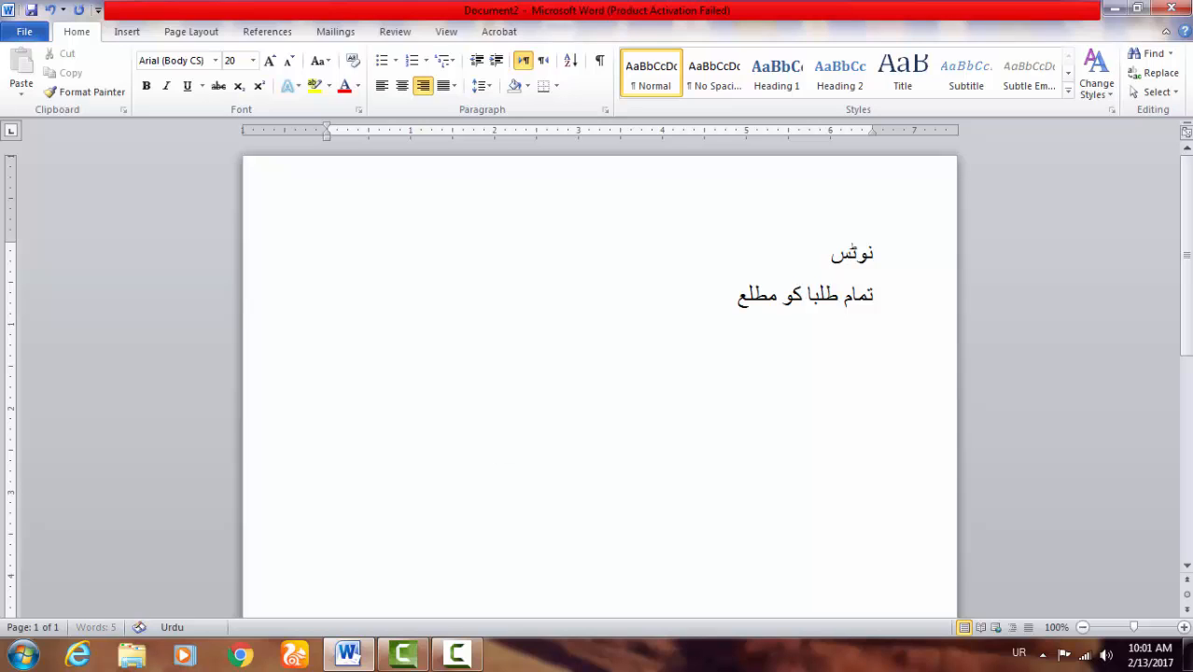
pyautogui.write(' کیا جاتا ہے')
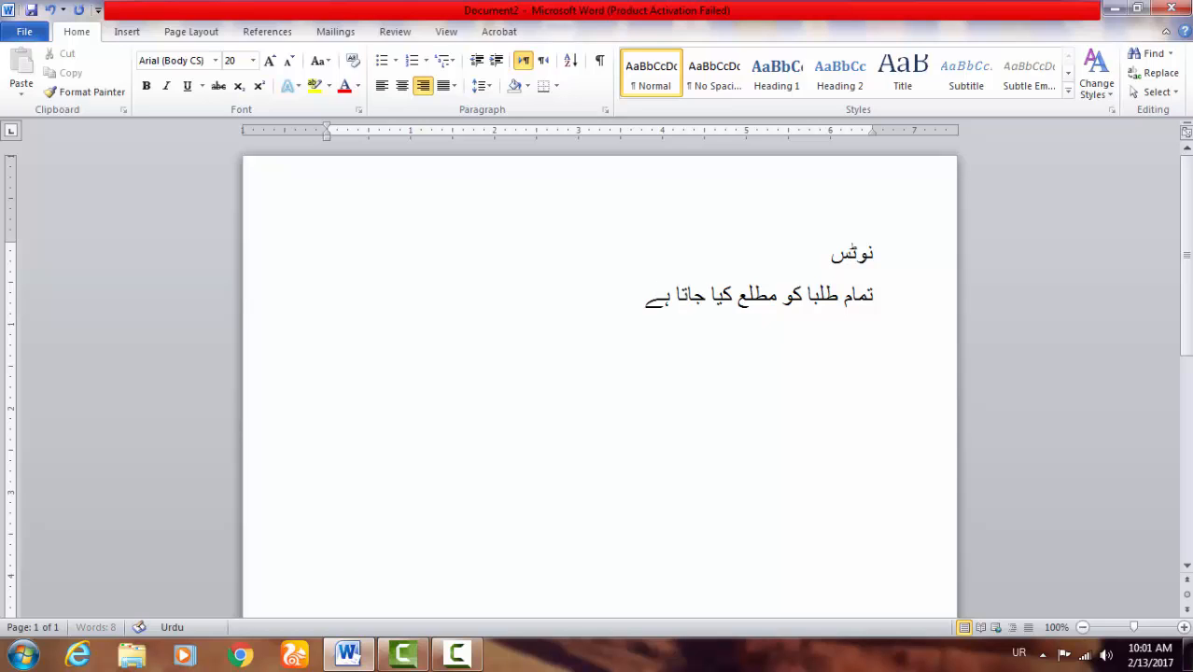
pyautogui.write(' کہ چھٹی')
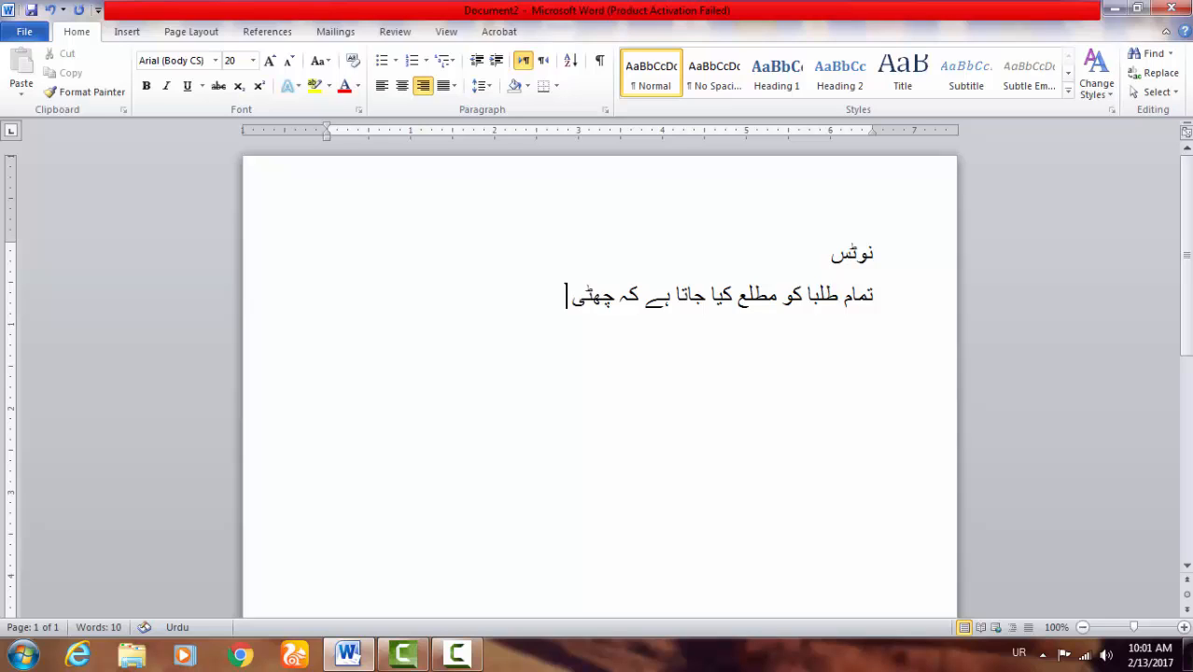
pyautogui.write(' لینے کے ک')
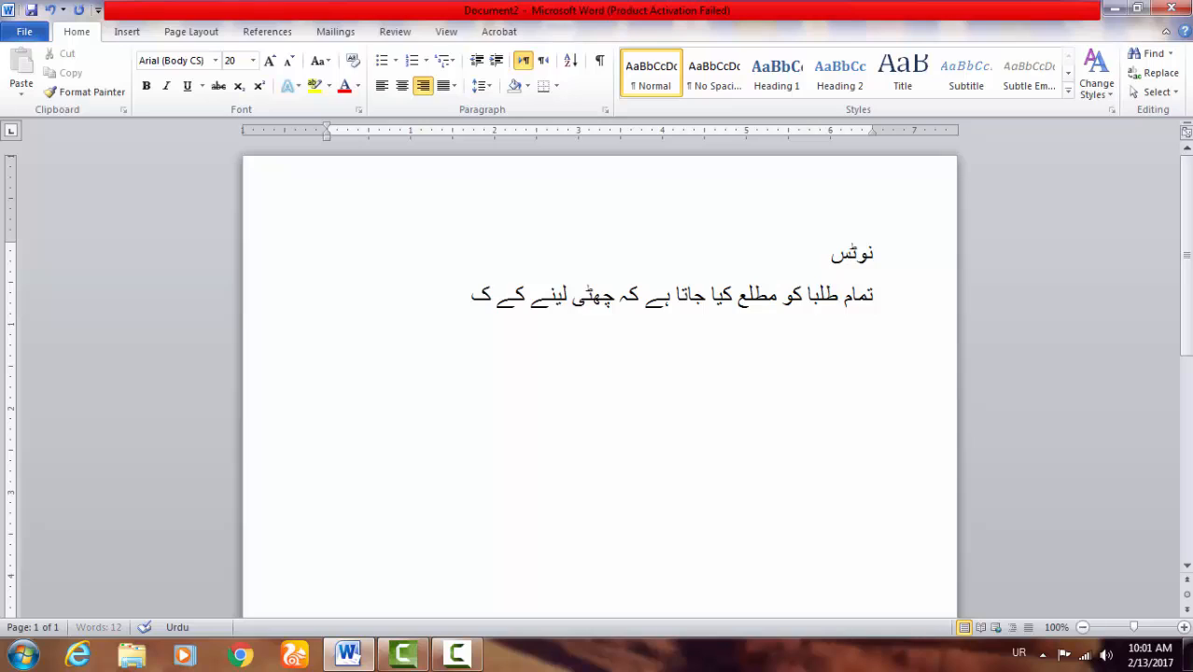
pyautogui.press('BackSpace')
pyautogui.write('لیے کم از')
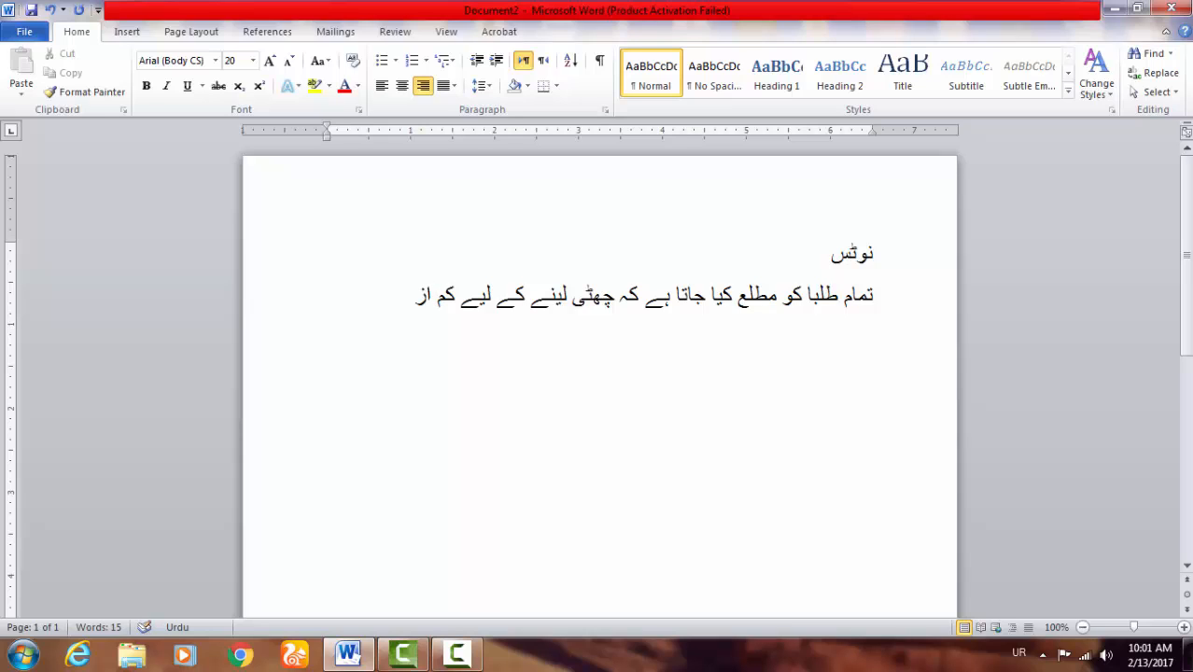
pyautogui.write(' کم')
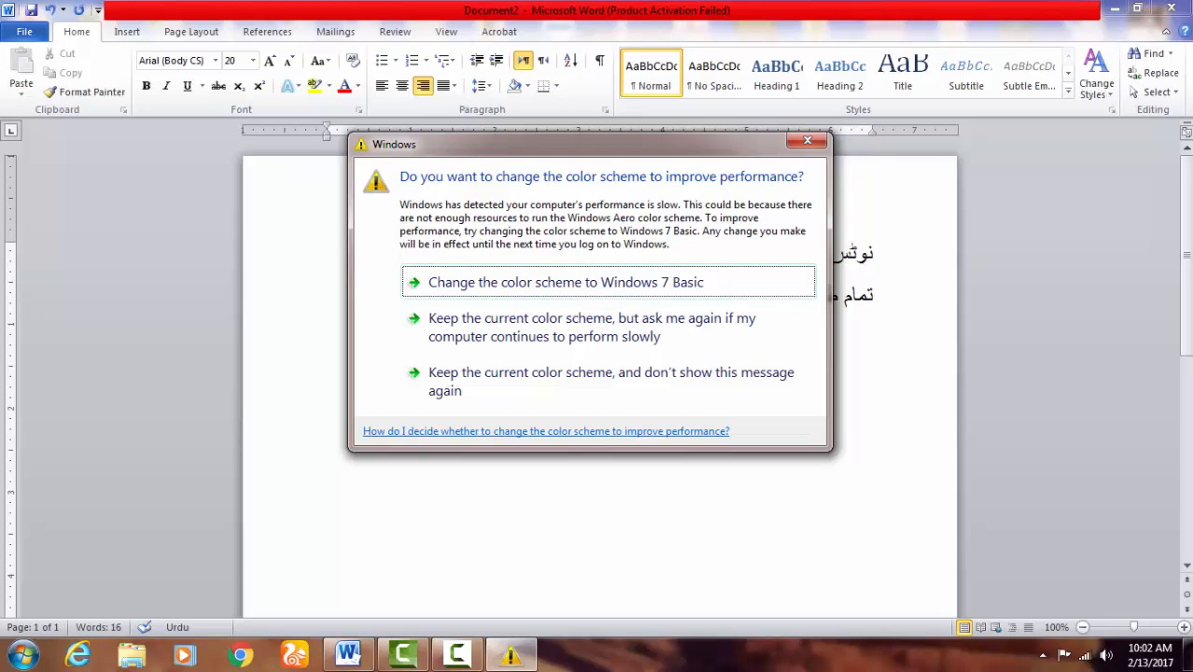
# Step: Answer the Windows performance prompt by changing the color scheme to Windows 7 Basic
pyautogui.click(605, 288)
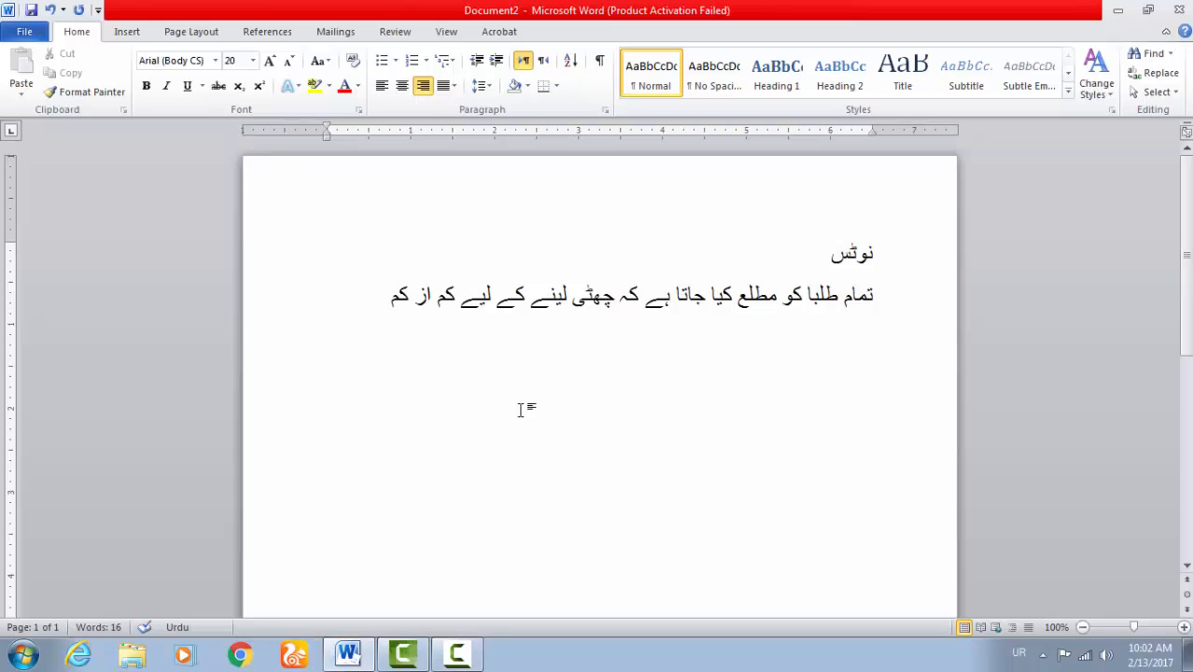
# Step: Complete the first sentence of the notice with 'تین دن پہلے درخواست دیں گے۔'
pyautogui.click(394, 306)
pyautogui.click(377, 313)
pyautogui.write('تین دن پہلے درخواس')
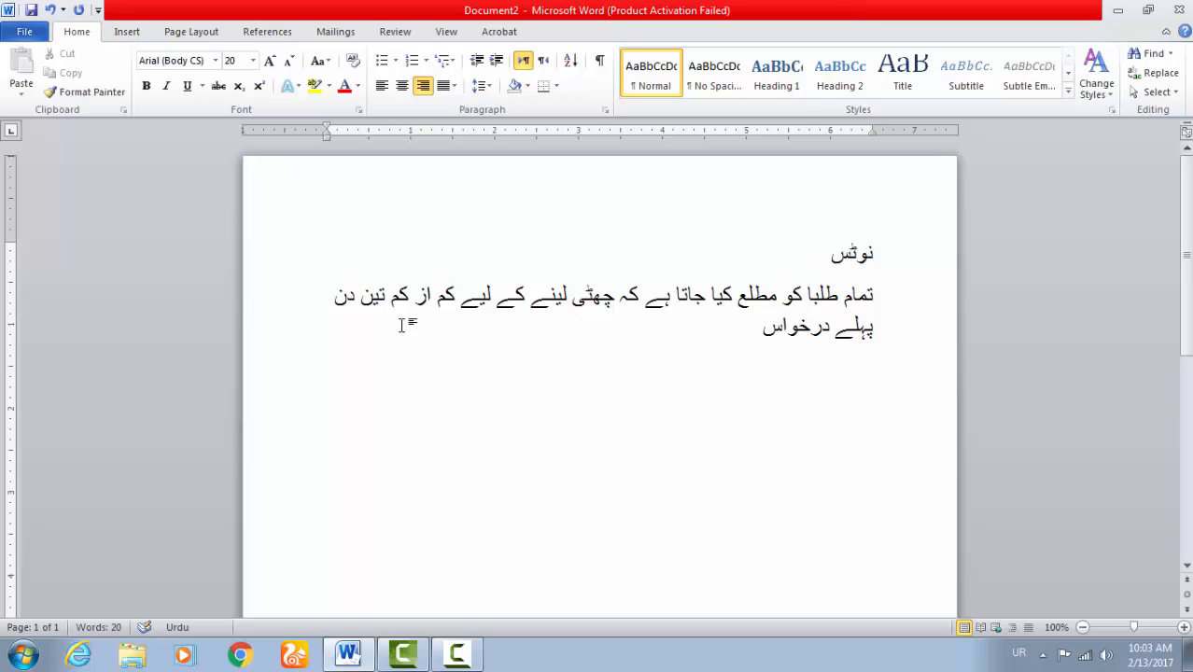
pyautogui.write('ت دیں گ')
pyautogui.write('۔ ')
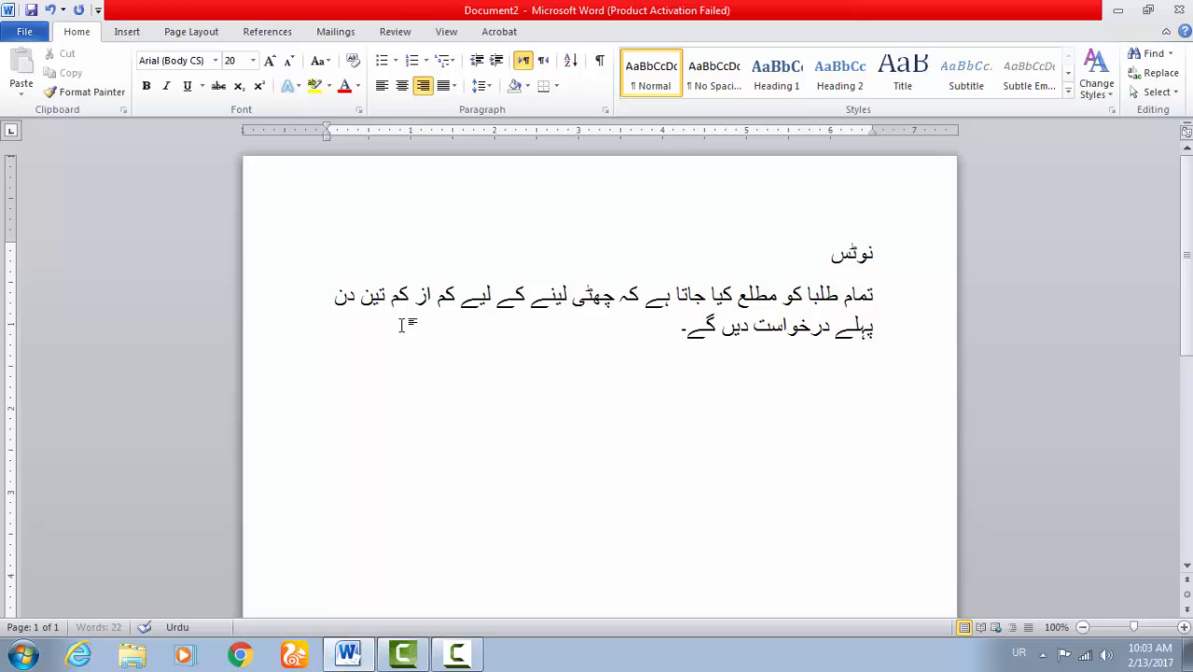
# Step: Add the second sentence 'درخواست میں چھٹی پر لے کر جانے والے کا نام بھی لکھیں گے' to the notice
pyautogui.write('درخواست میں')
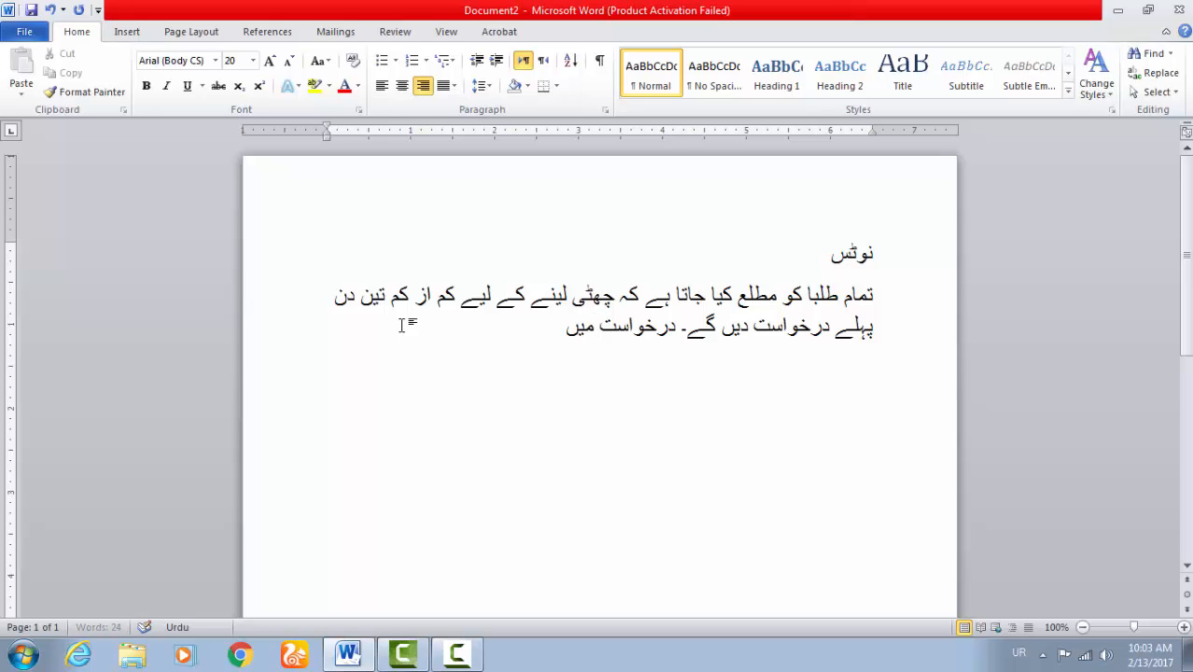
pyautogui.write(' چھٹی')
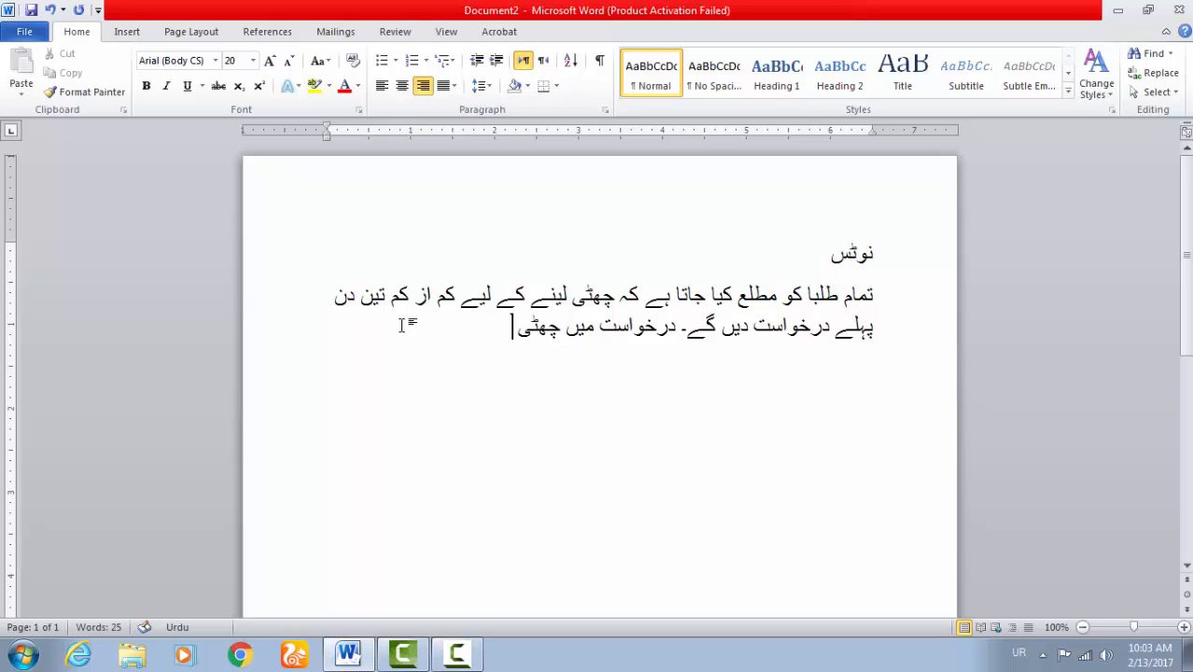
pyautogui.write(' پر لے کر جائ')
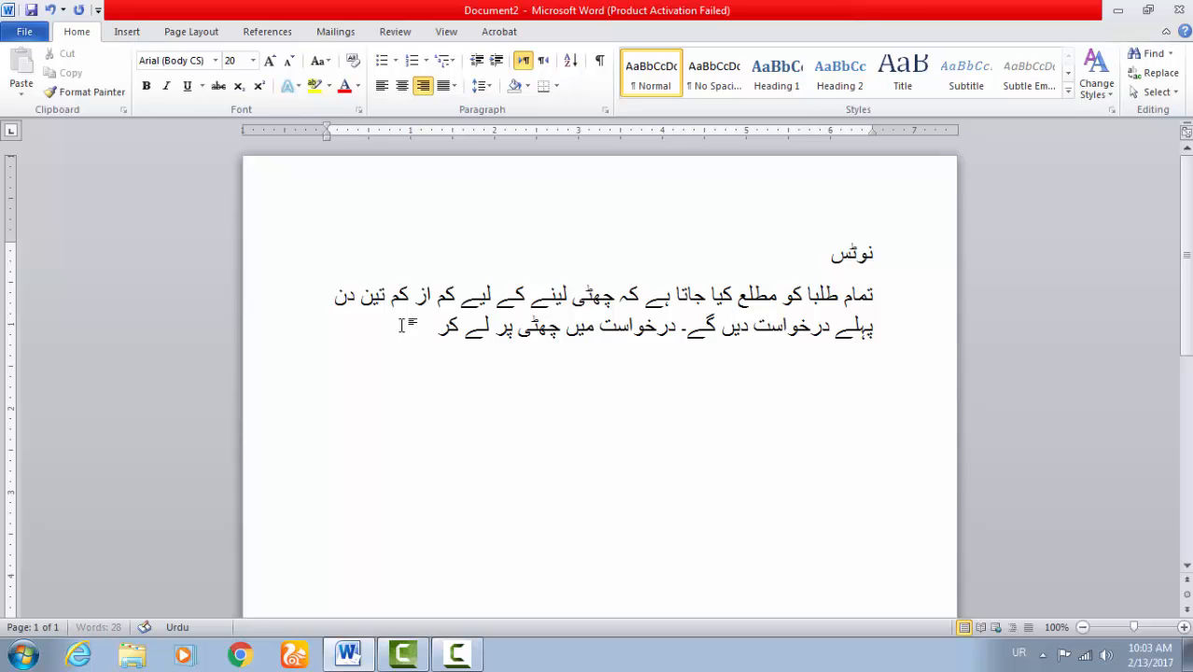
pyautogui.write('ے والے')
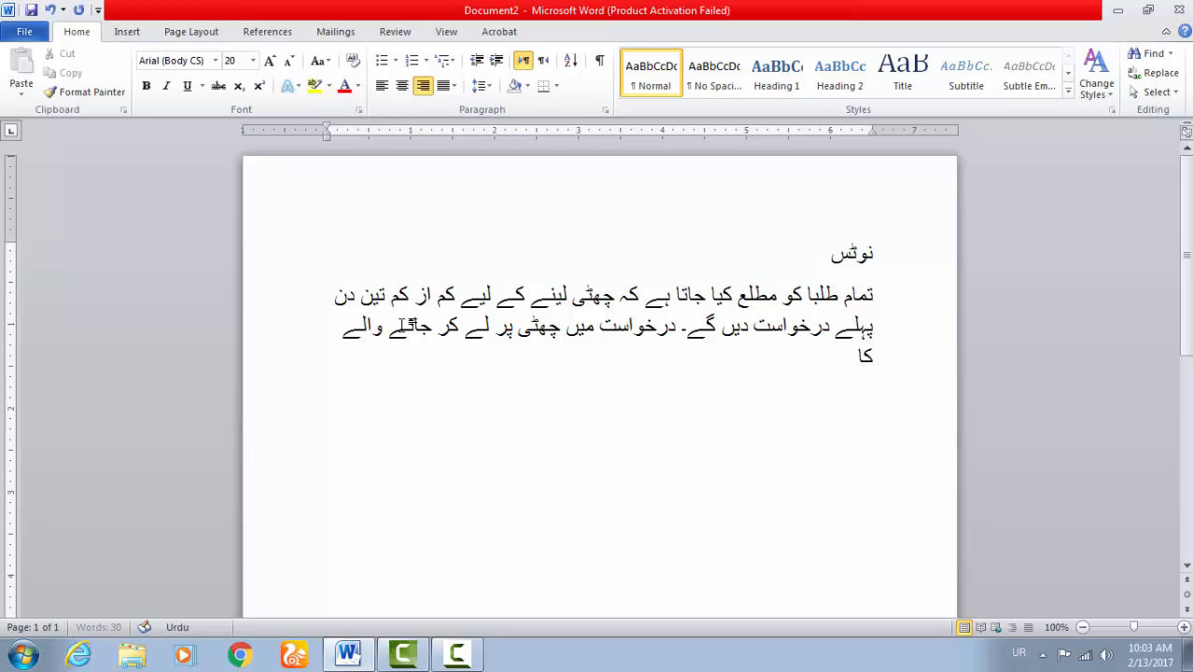
pyautogui.write(' کا نام بھی لکھیں')
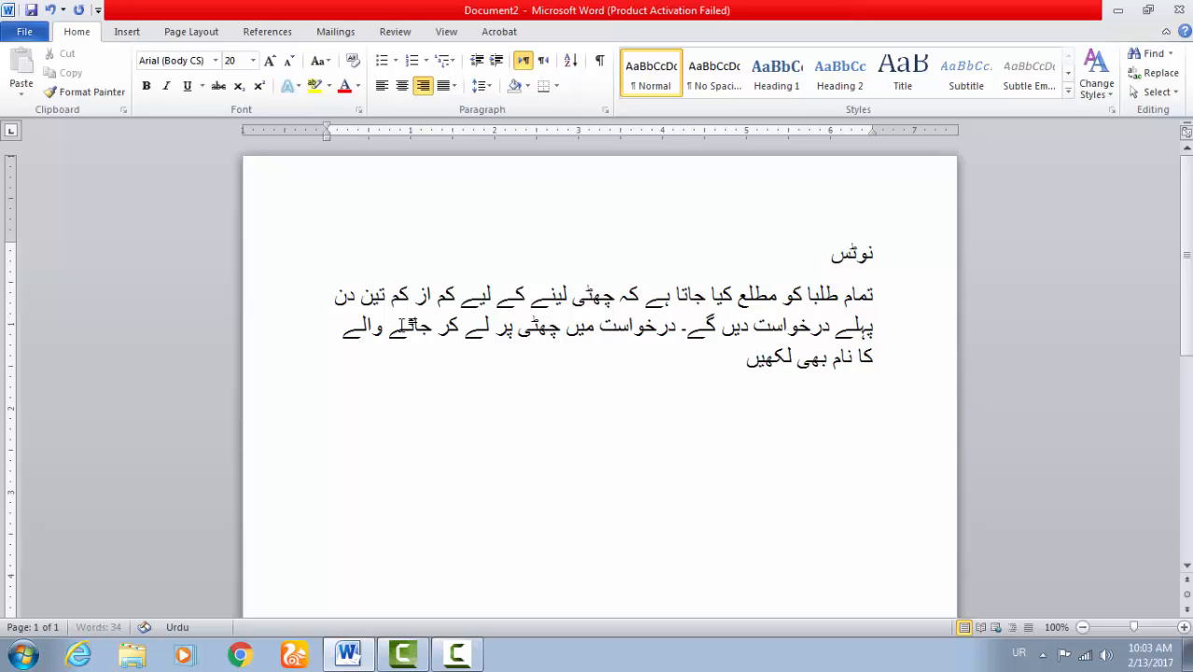
pyautogui.write(' گے')
# Step: Begin the third sentence of the notice with 'چھٹی منظور ہونے کی صورت میں گھر والوں کو'
pyautogui.write('۔ چھڑ')
pyautogui.write('ی')
pyautogui.press('BackSpace')
pyautogui.press('BackSpace')
pyautogui.write('ڑ')
pyautogui.press('BackSpace')
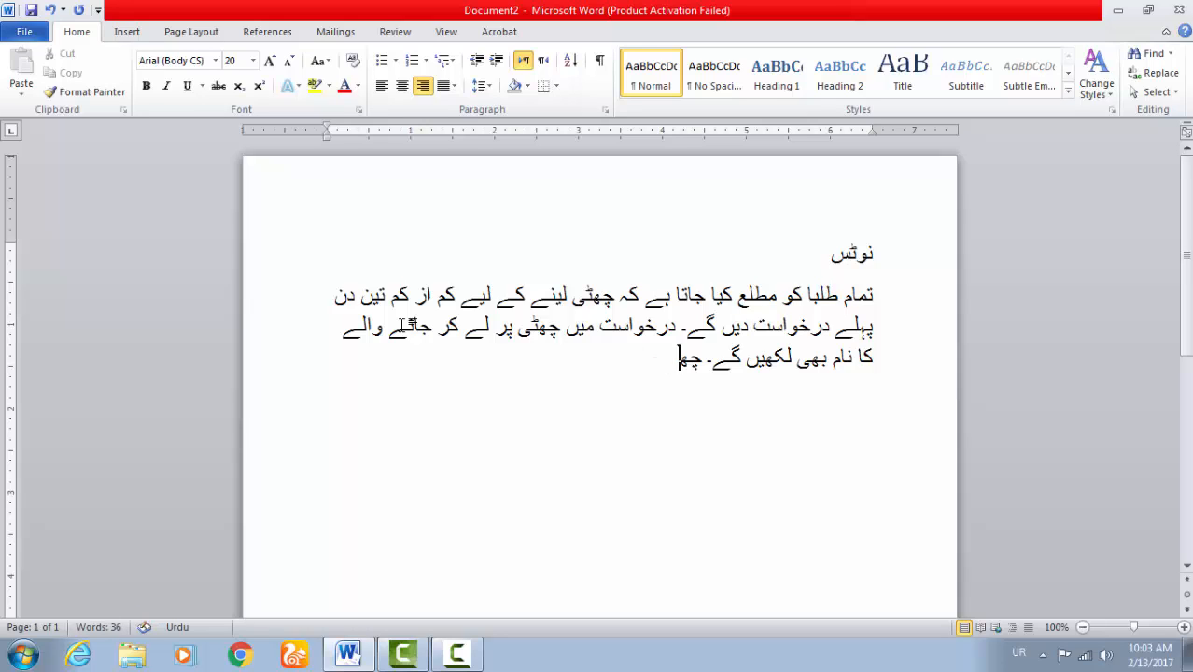
pyautogui.write('ٹی منظور ہ')
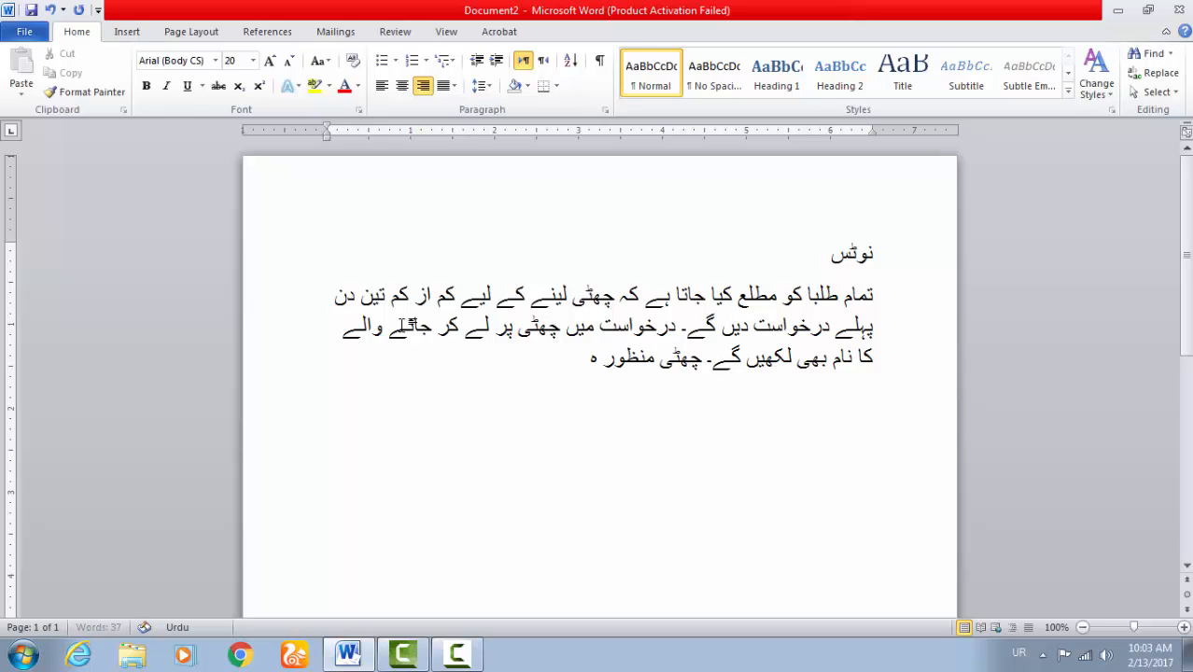
pyautogui.write('ونے کی صور')
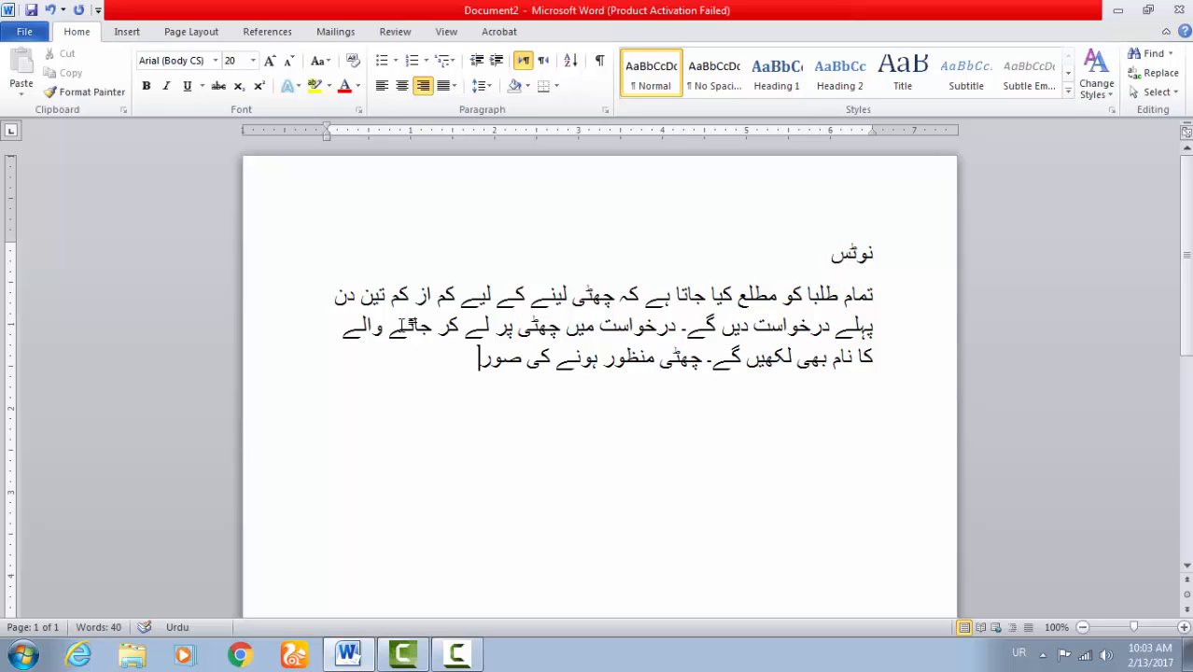
pyautogui.write('ت میں گھ')
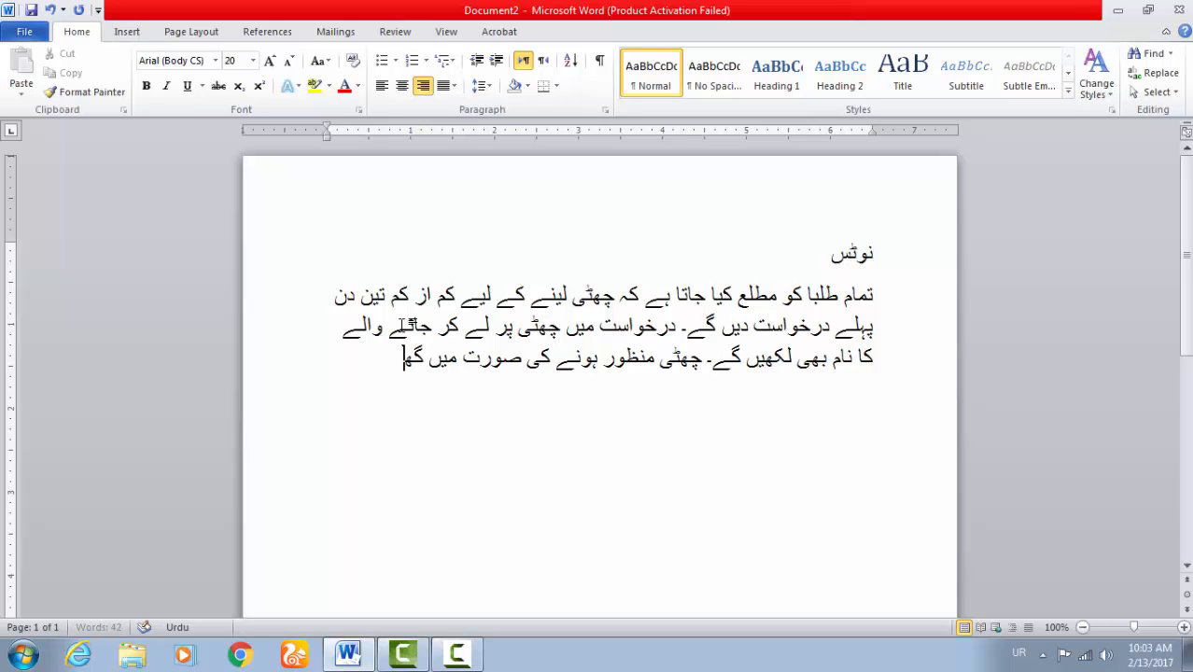
pyautogui.write('ر والوں')
pyautogui.write(' کو')
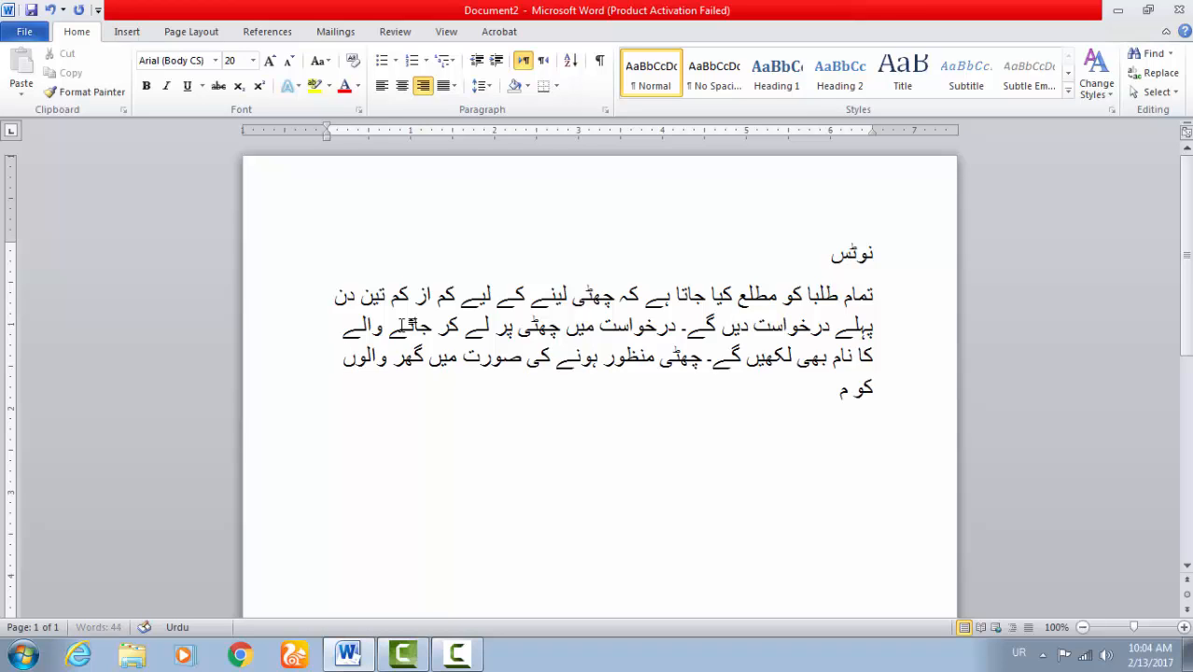
# Step: Complete the third sentence of the notice with 'مقررہ دن 1 بجے سکول بلائیں۔'
pyautogui.write(' مقررہ')
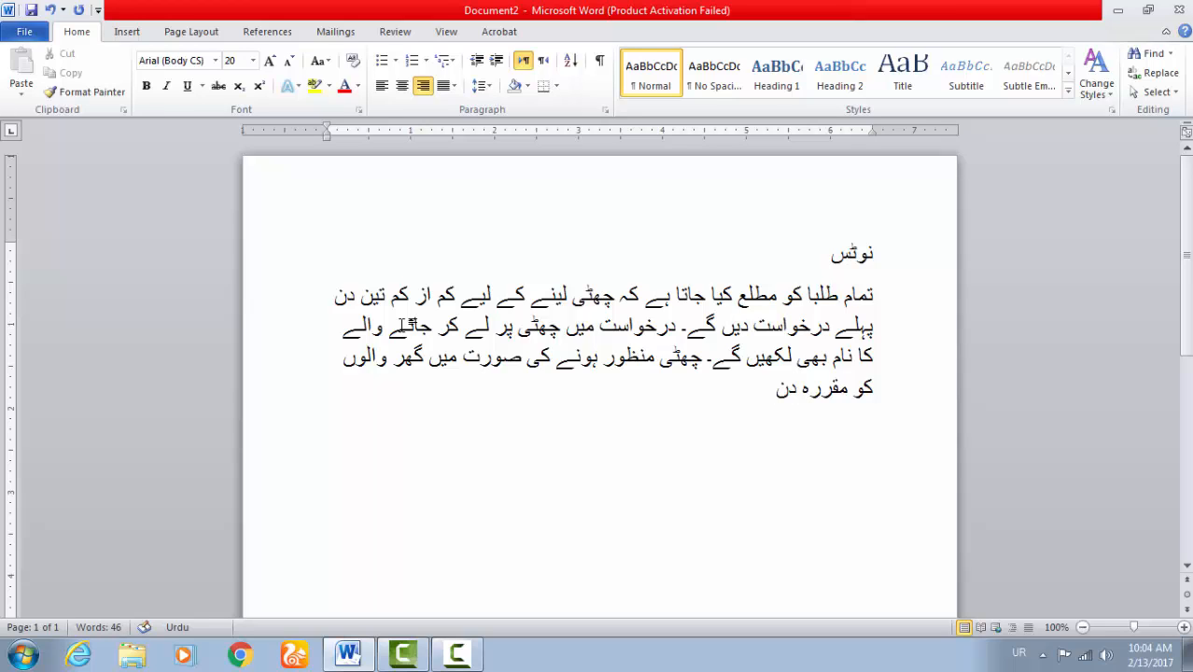
pyautogui.write('دن 1 ')
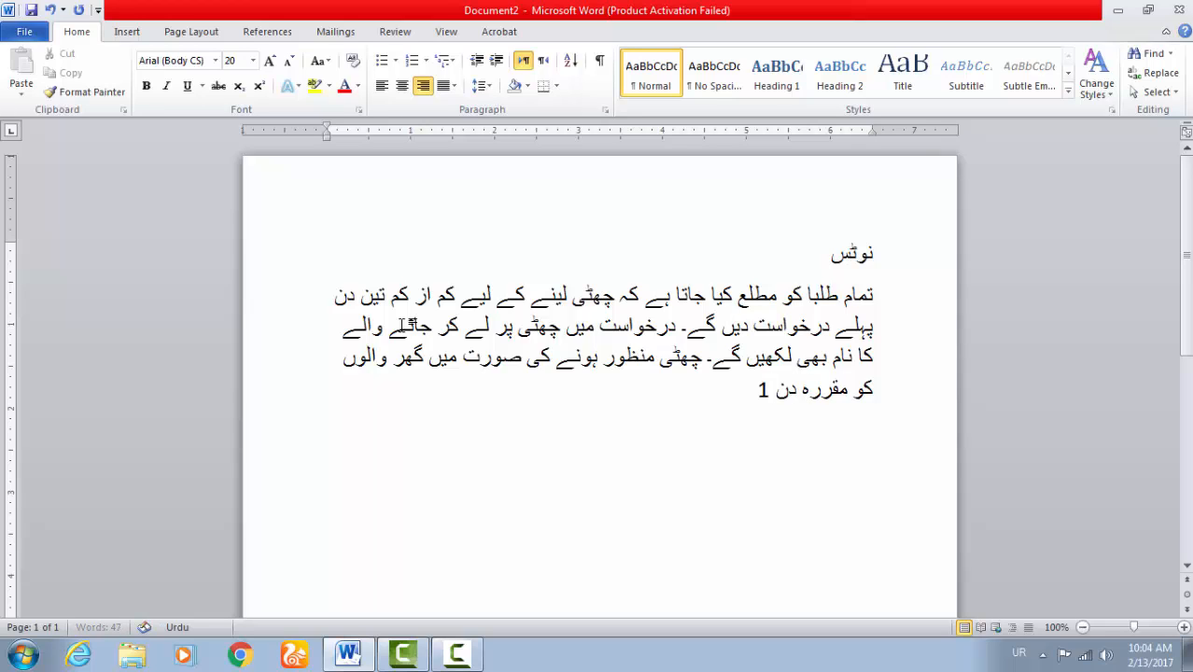
pyautogui.write('بجے')
pyautogui.press('BackSpace')
pyautogui.press('BackSpace')
pyautogui.write('بچ')
pyautogui.press('BackSpace')
pyautogui.write('بے')
pyautogui.press('BackSpace')
pyautogui.press('BackSpace')
pyautogui.write('جے سکول')
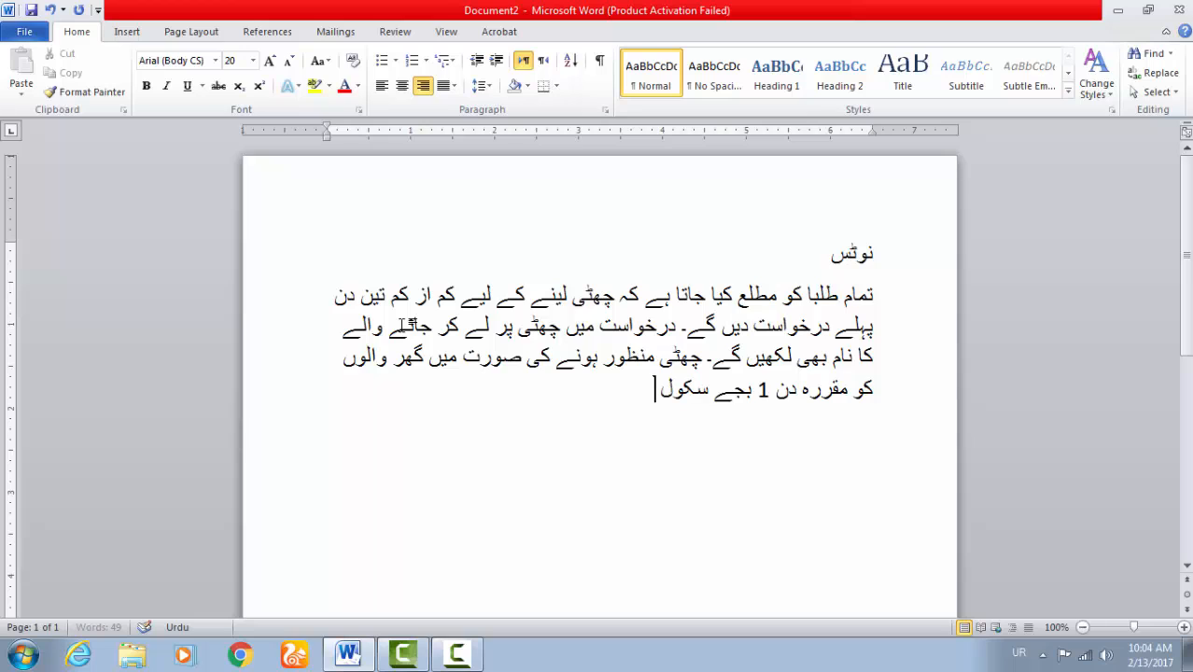
pyautogui.write(' بلائیں')
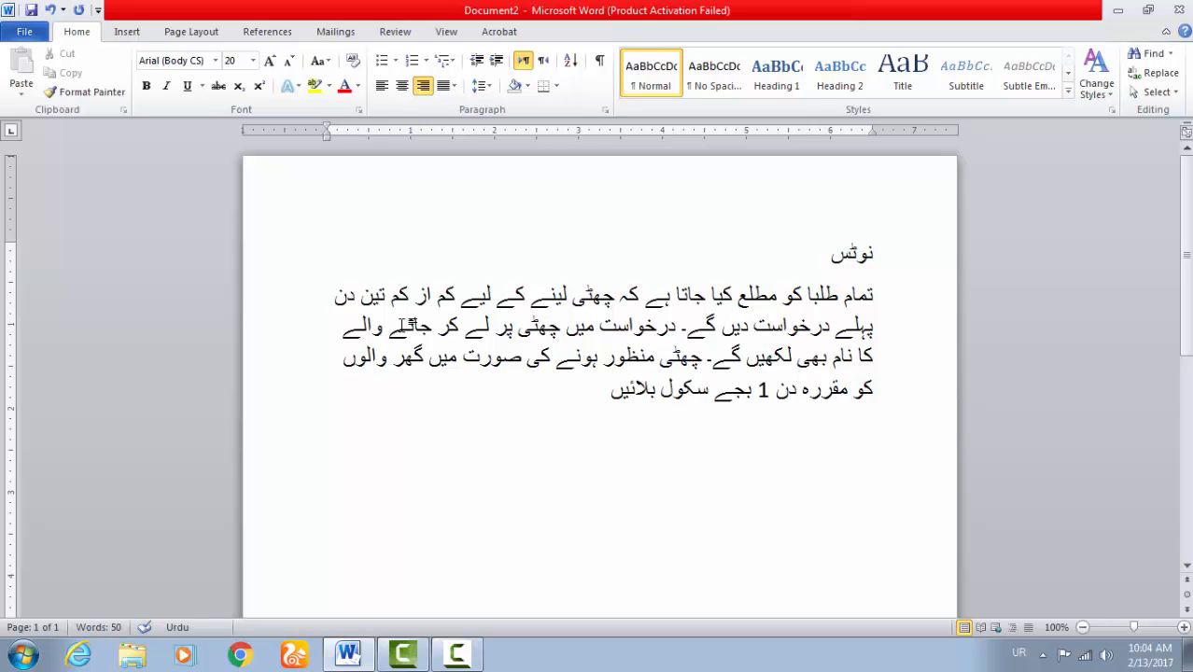
pyautogui.write('.')
# Step: Add the indented sign-off 'بحکم پرنسپل' below the notice, leaving a blank line above it
pyautogui.press('Return')
pyautogui.write('□')
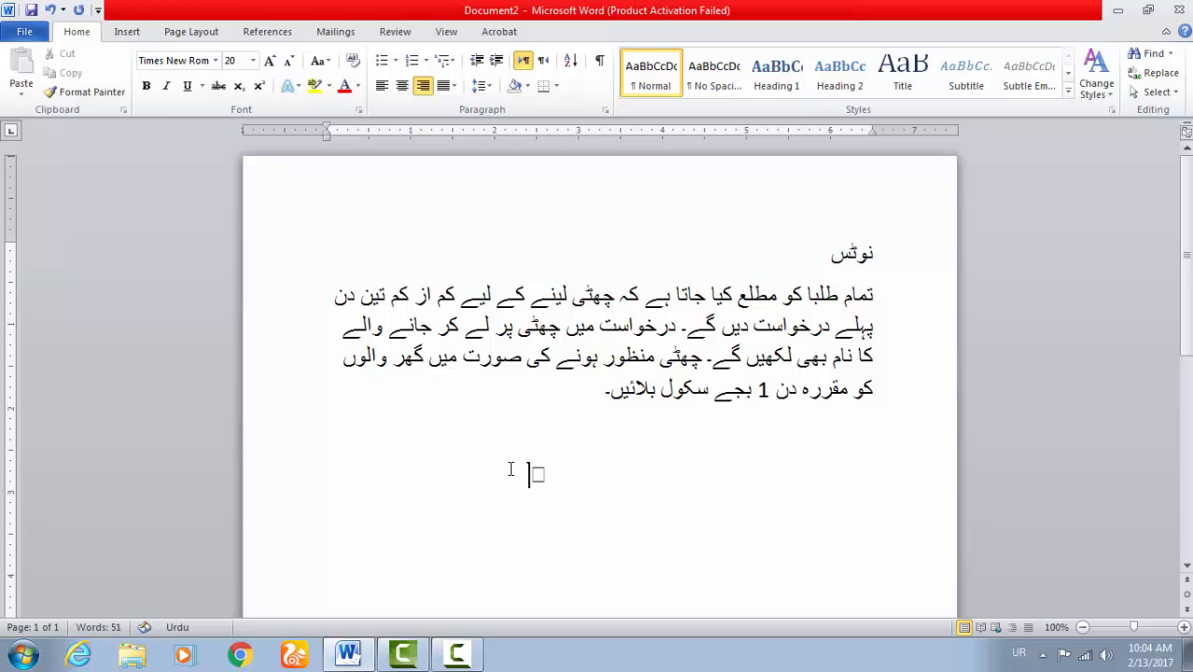
pyautogui.press('BackSpace')
pyautogui.write('بحکم پرنسپل')
# Step: Indent the heading 'نوٹس' with tabs to about the middle of its line
pyautogui.click(878, 263)
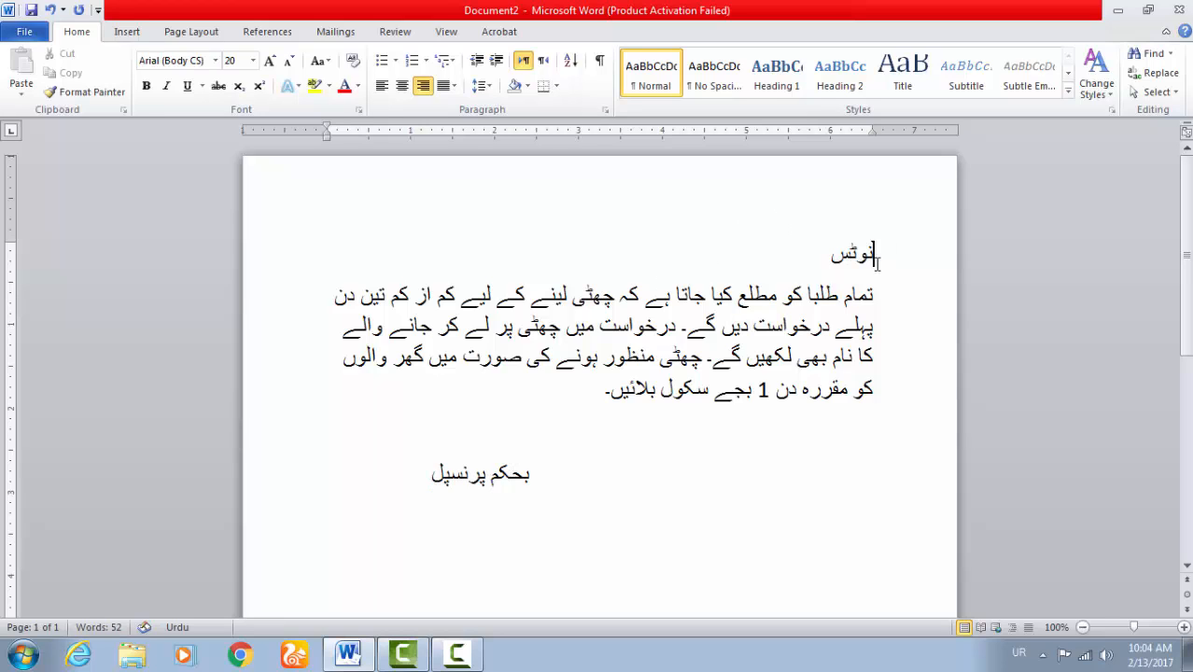
pyautogui.press('Tab')
pyautogui.press('Tab')
pyautogui.press('Tab')
pyautogui.press('Tab')
pyautogui.press('Tab')
pyautogui.press('Tab')
# Step: Switch the input language to English and apply the Jameel Noori font to the entire document
pyautogui.click(594, 481)
pyautogui.hotkey('ctrl', 'a')
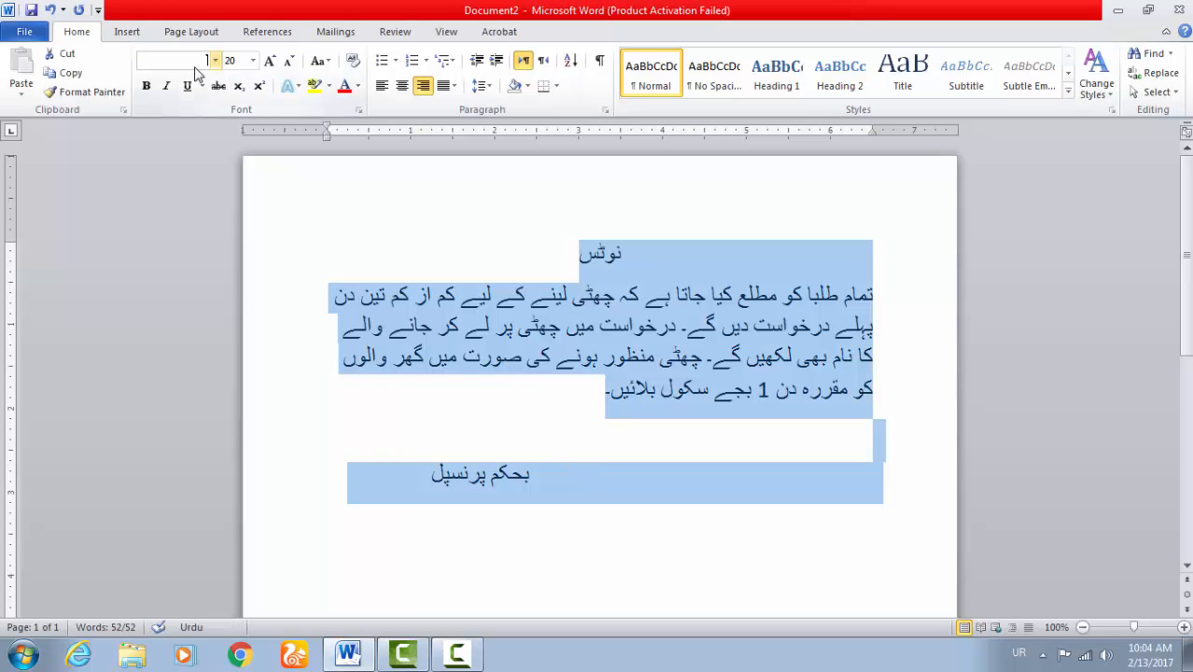
pyautogui.click(1019, 652)
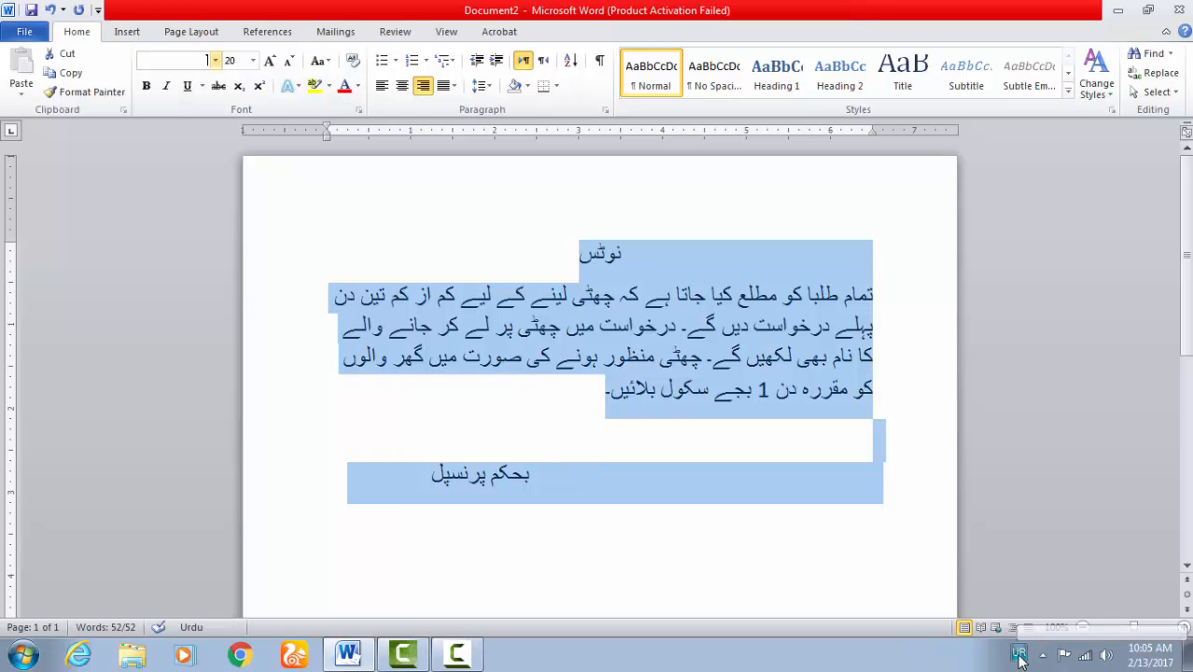
pyautogui.click(1045, 604)
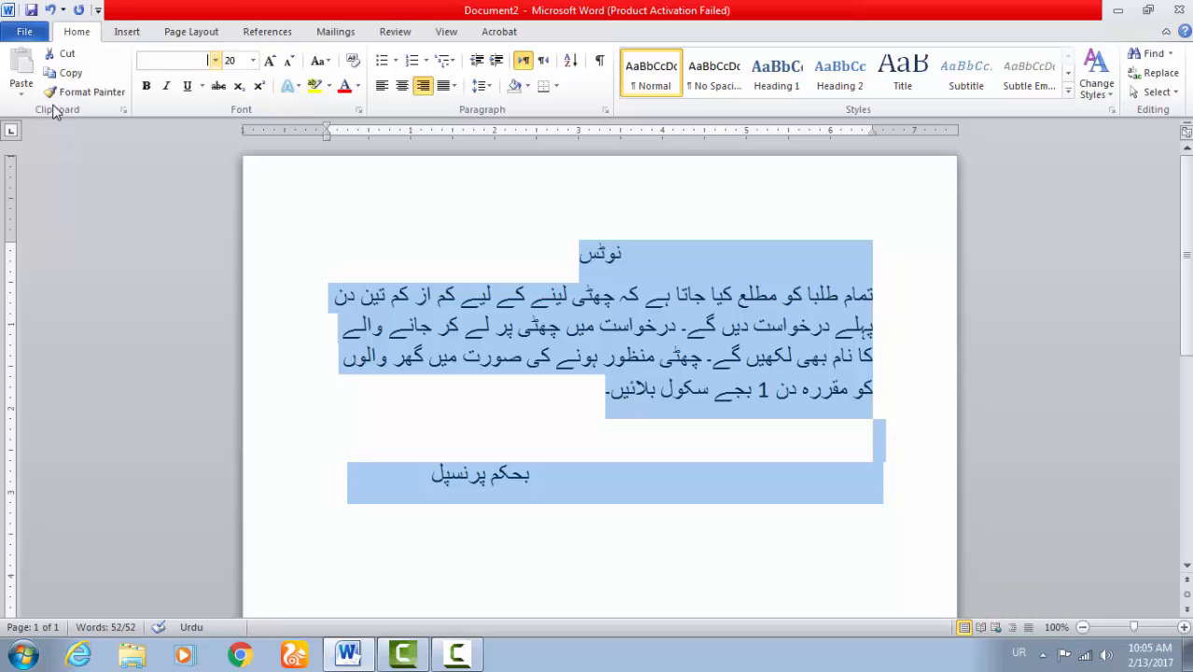
pyautogui.click(181, 64)
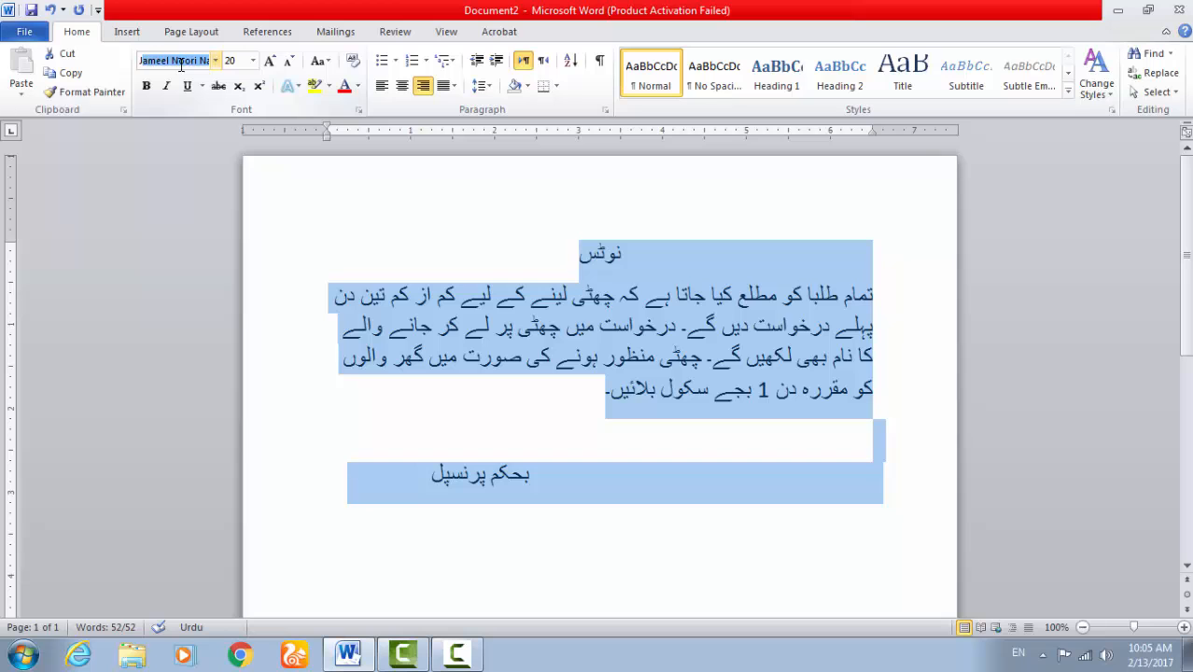
pyautogui.press('Return')
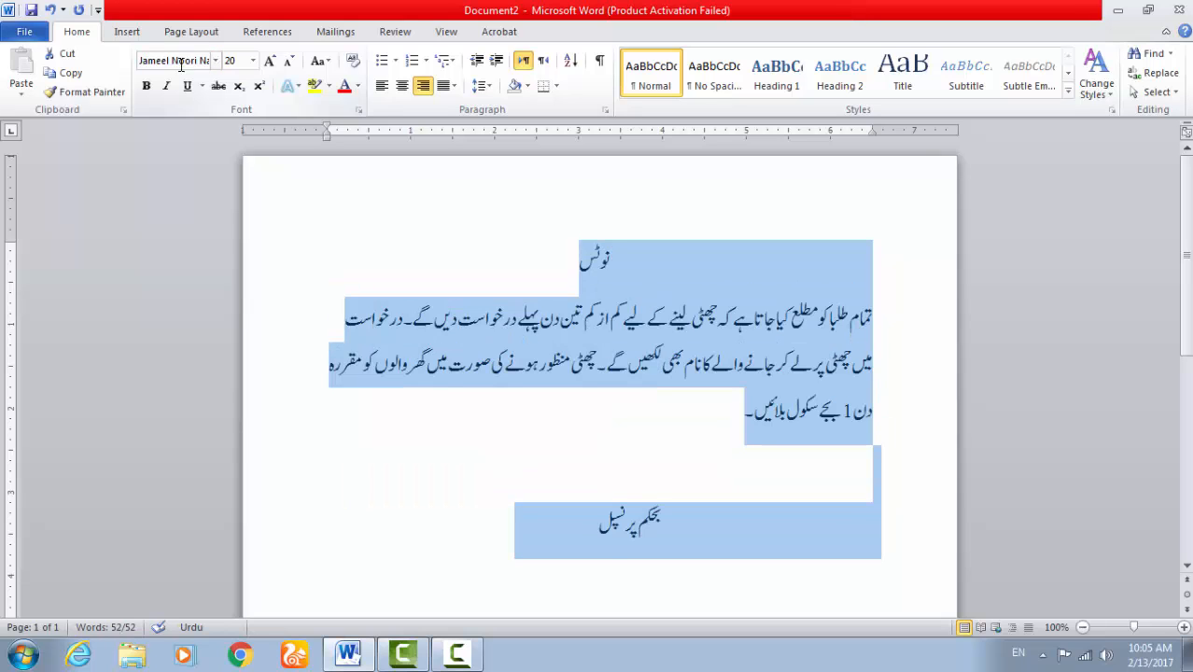
# Step: Remove the indent before the sign-off 'بحکم پرنسپل' so it starts at the right margin
pyautogui.click(672, 526)
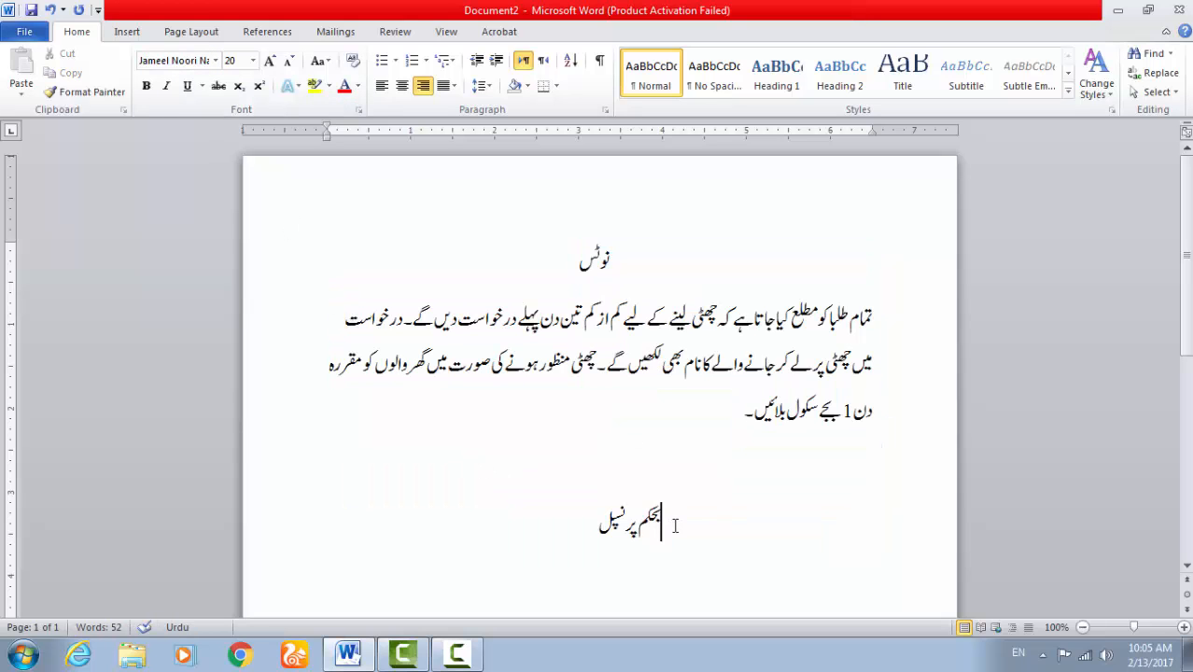
pyautogui.hotkey('ctrl', 'r')
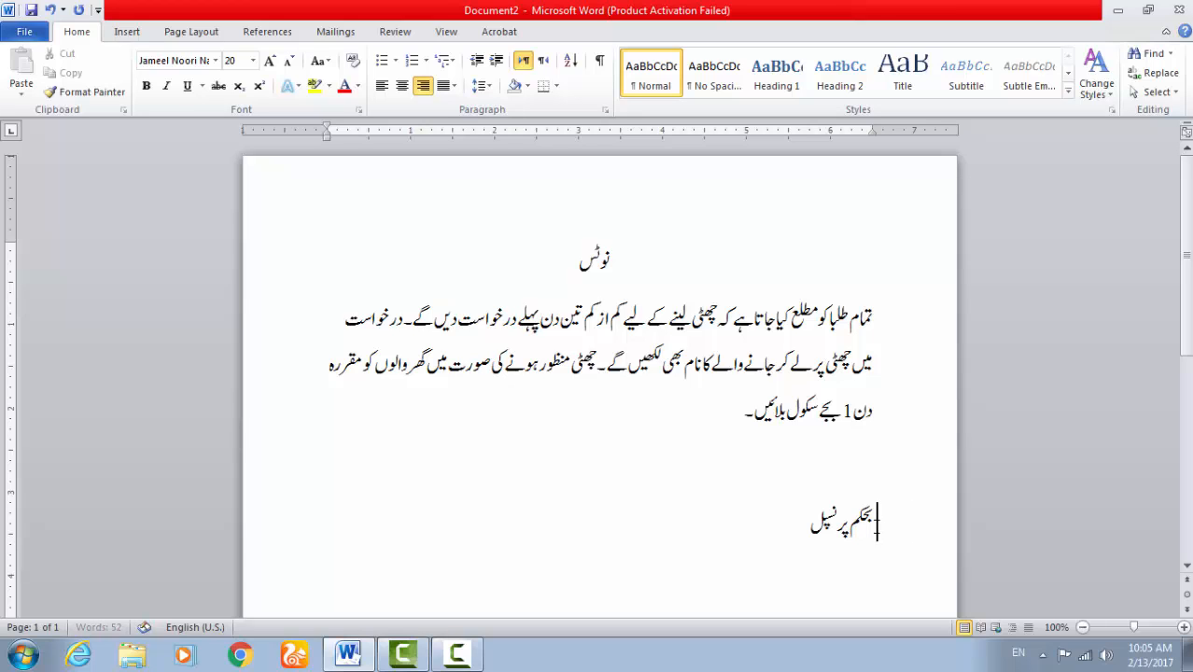
pyautogui.click(870, 524)
pyautogui.click(870, 526)
pyautogui.click(868, 529)
pyautogui.click(829, 527)
pyautogui.click(876, 525)
# Step: Try centering the sign-off line 'بحکم پرنسپل', and set it back to right alignment
pyautogui.click(401, 85)
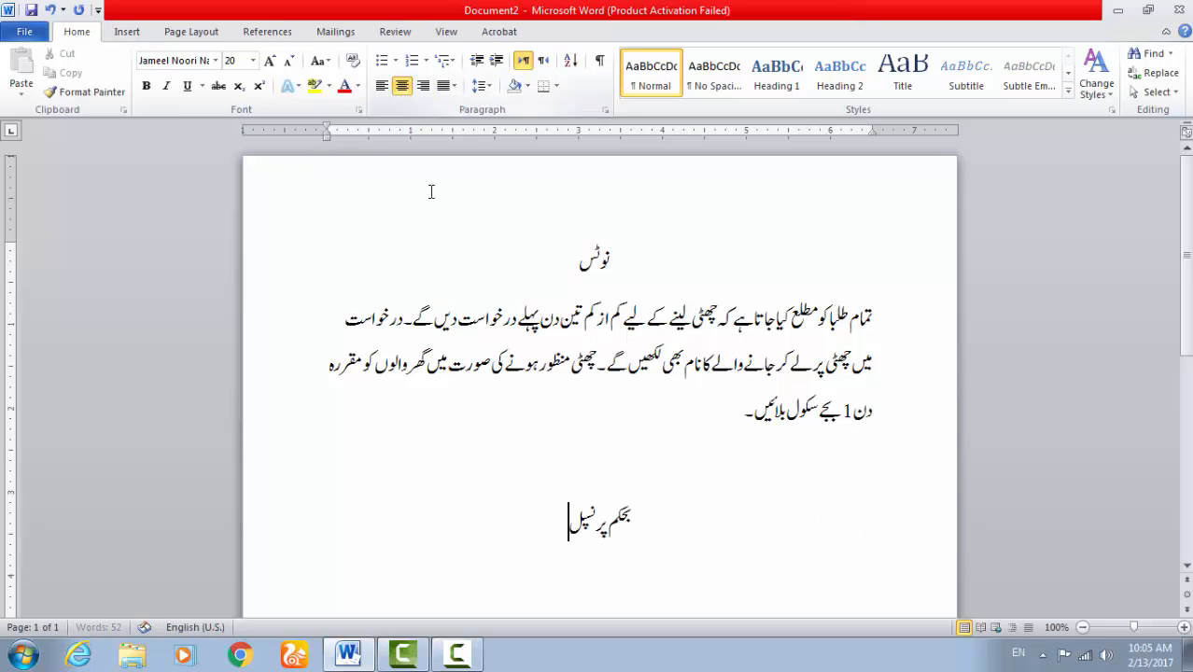
pyautogui.click(646, 521)
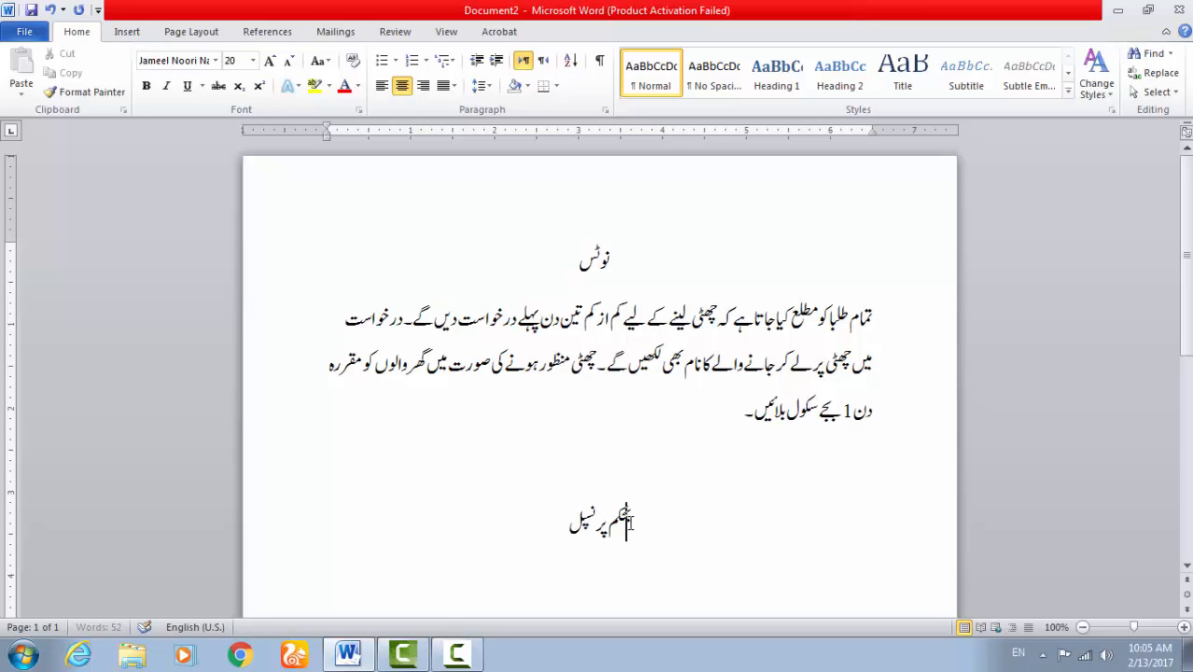
pyautogui.click(423, 84)
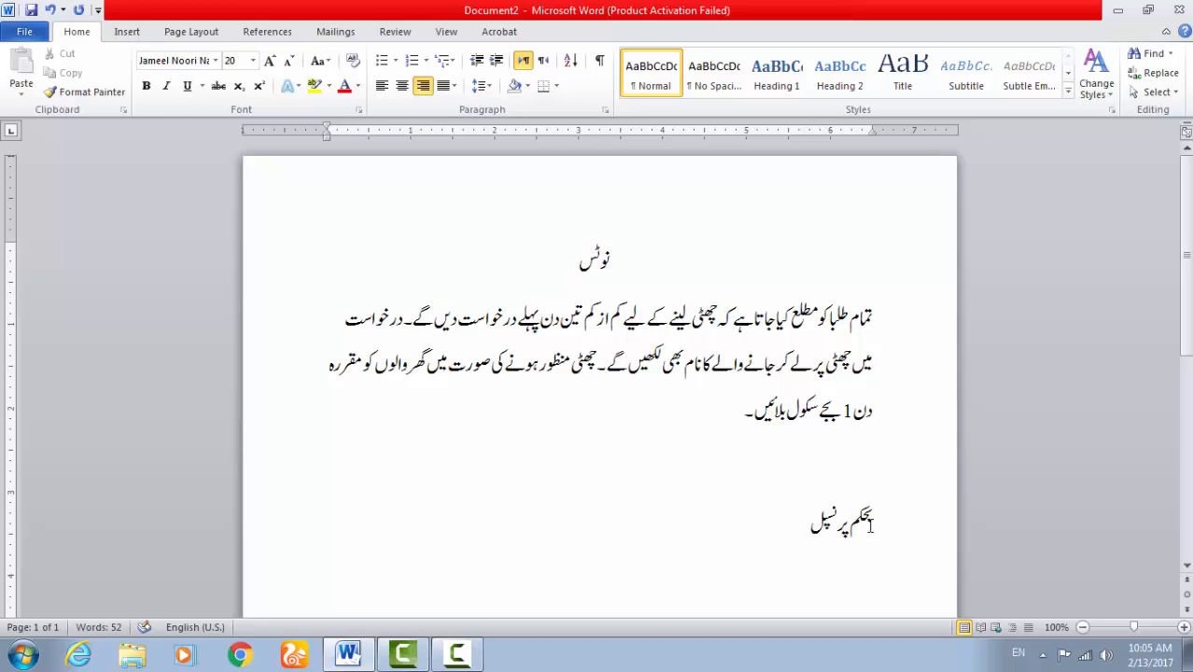
# Step: Switch the input language to Urdu and indent the sign-off with tabs past the middle of its line
pyautogui.click(911, 525)
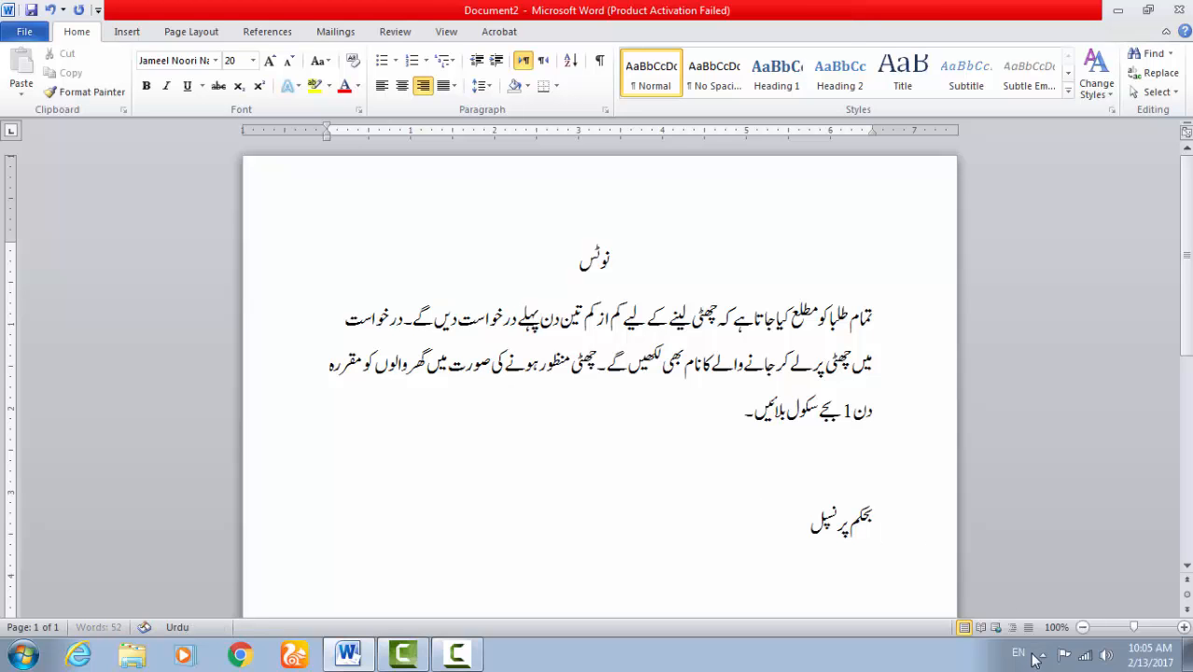
pyautogui.click(1019, 655)
pyautogui.click(1017, 578)
pyautogui.press('Tab')
pyautogui.press('Tab')
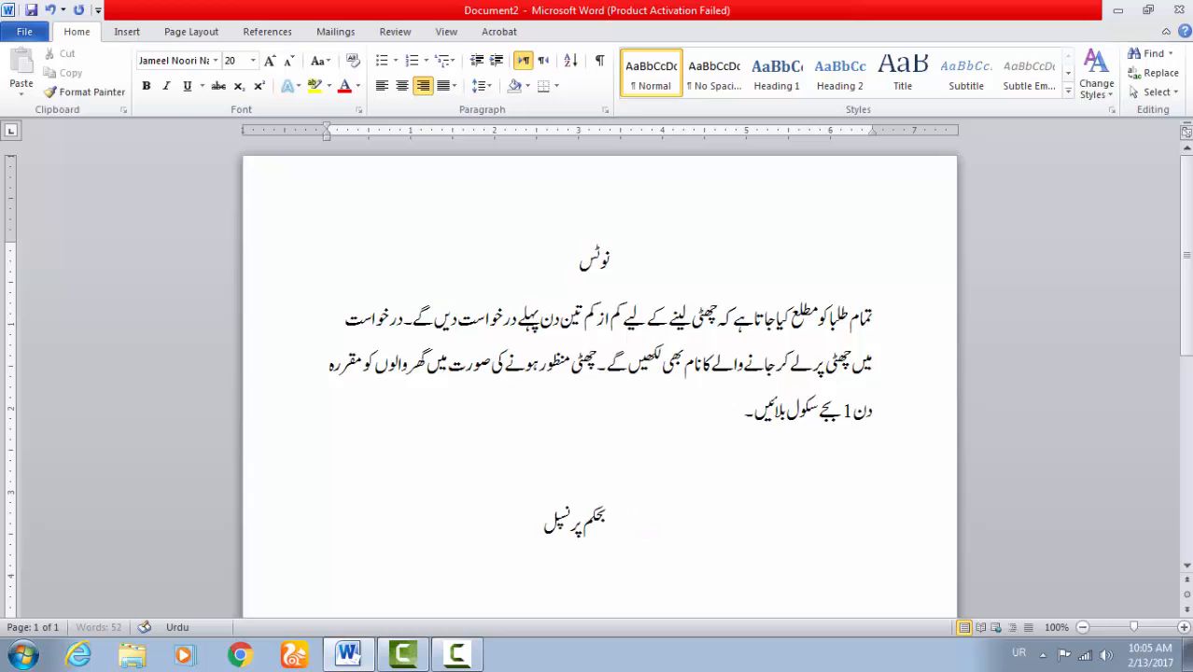
# Step: Insert a blank line between the heading 'نوٹس' and the notice, and indent the heading to the middle of its line
pyautogui.click(661, 258)
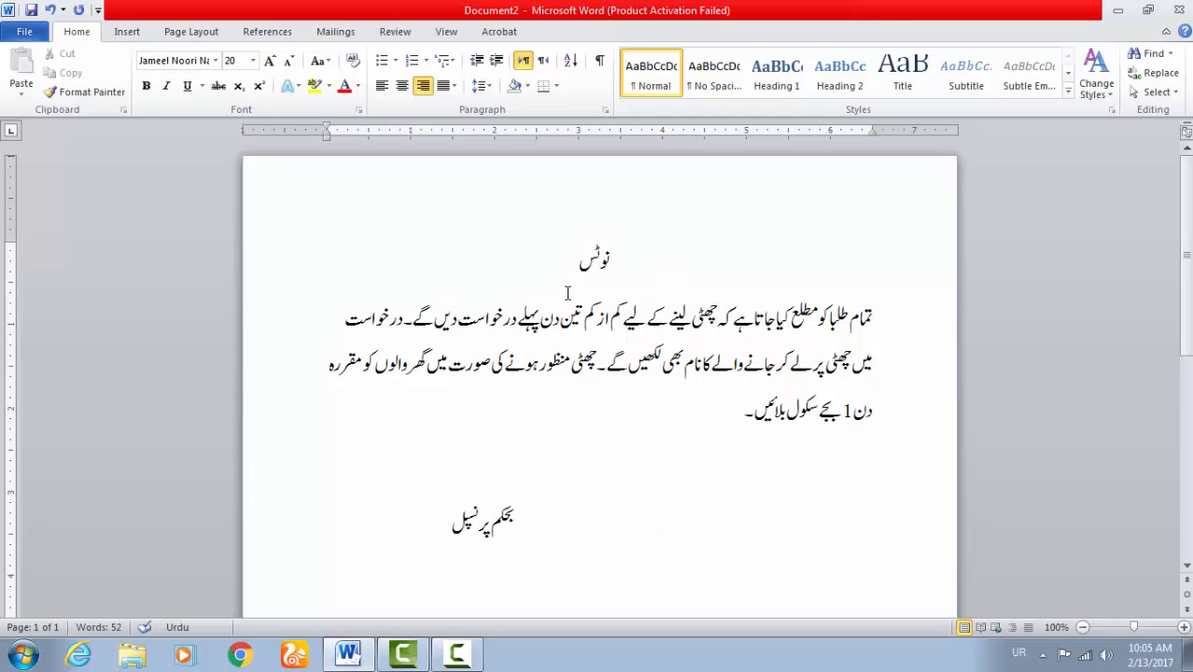
pyautogui.press('Return')
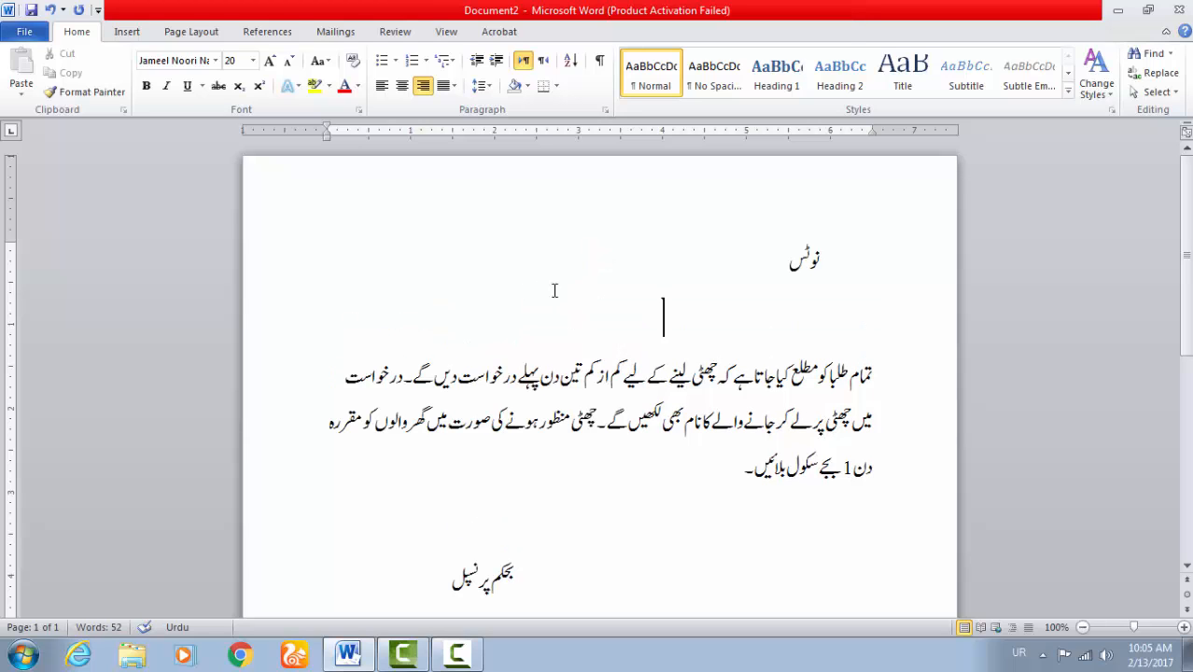
pyautogui.click(855, 257)
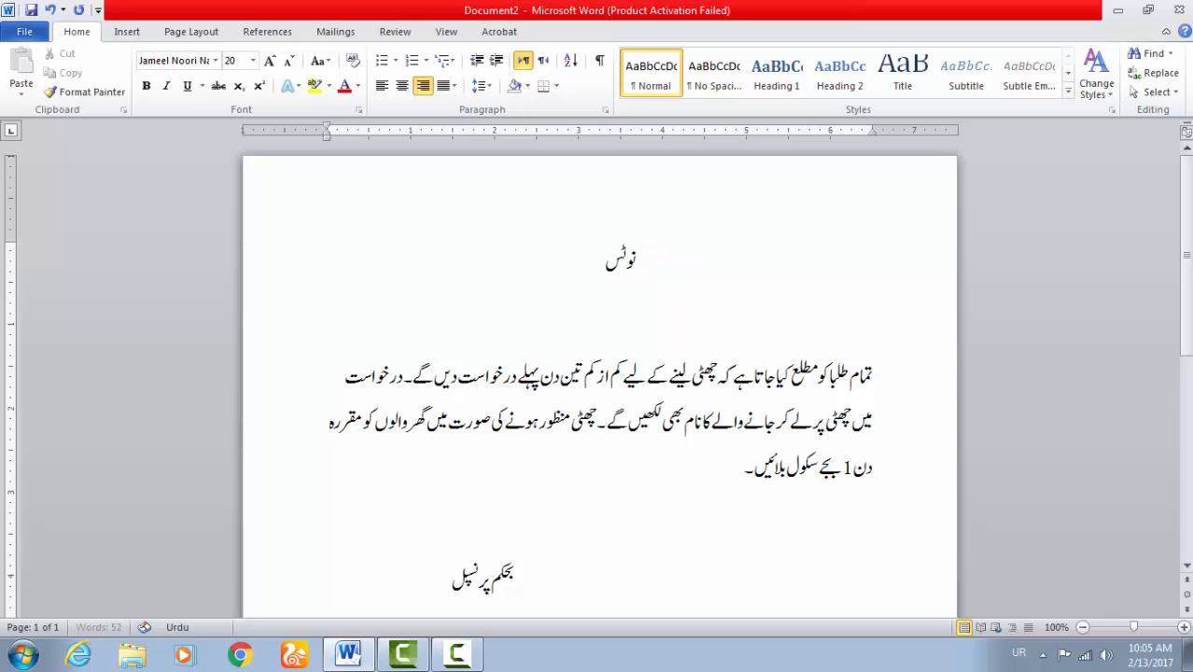
pyautogui.click(578, 527)
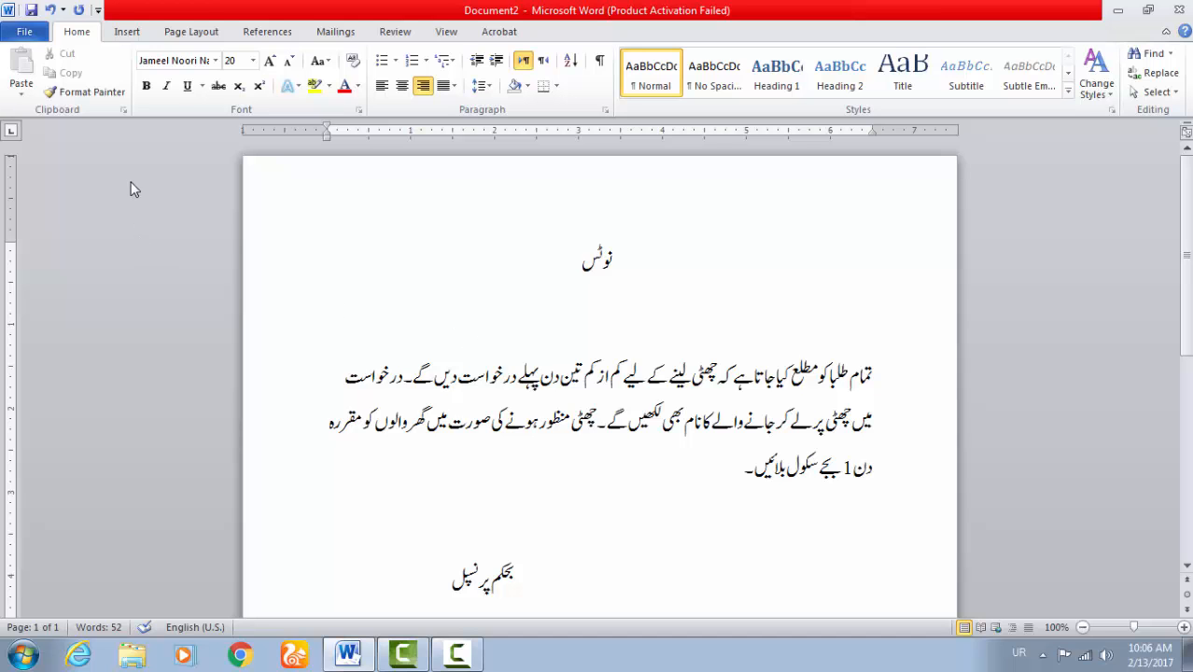
# Step: Open the print preview to check the layout of the finished notice
pyautogui.click(24, 31)
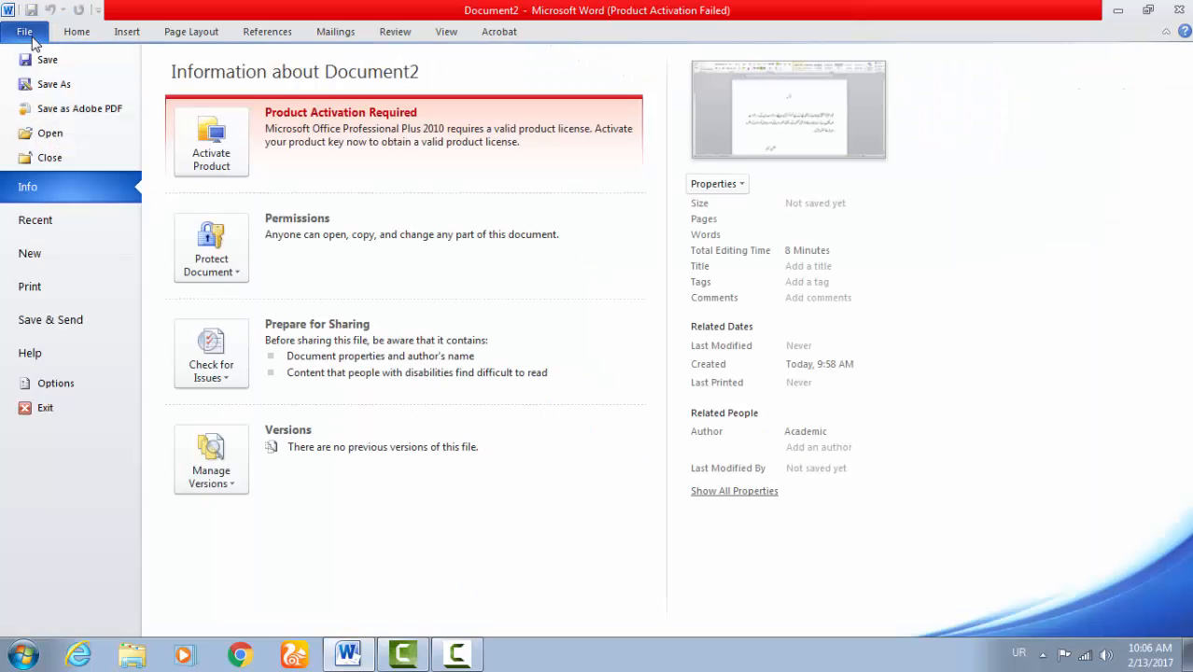
pyautogui.click(43, 293)
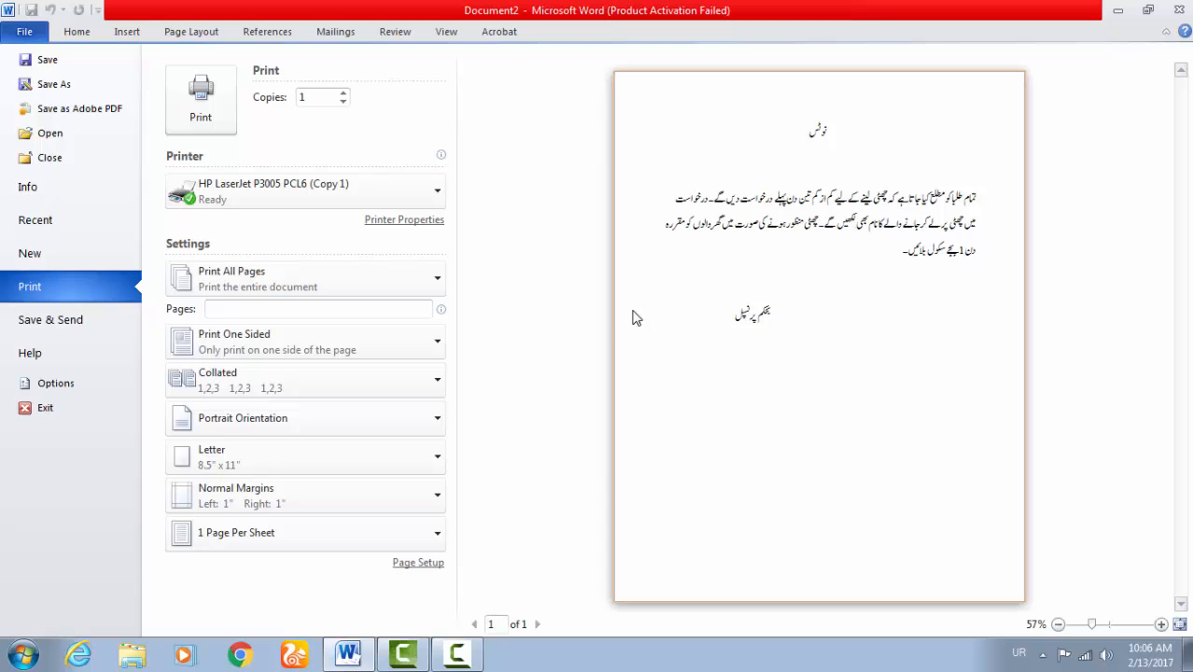